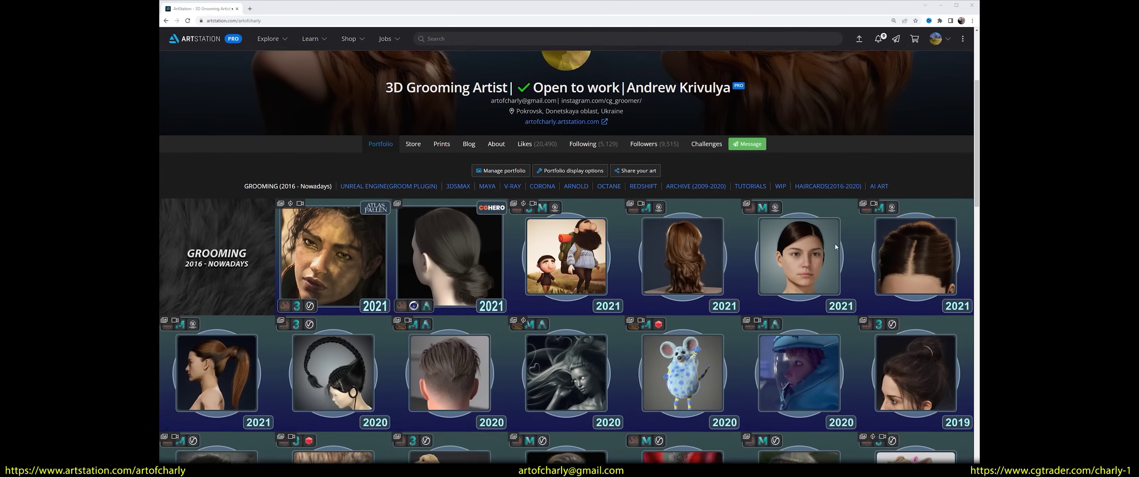
pyautogui.scroll(4, 835, 243)
pyautogui.scroll(1, 835, 248)
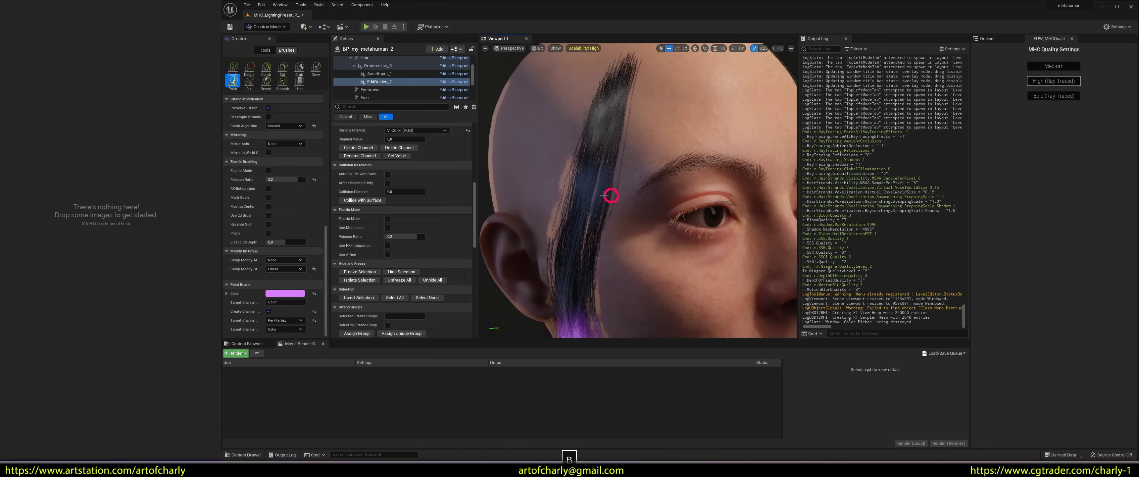
# Paint purple strokes along the isolated strands at the temple and overlay mint green strokes with a newly picked colour.
pyautogui.moveTo(609, 178); pyautogui.dragTo(570, 273)
pyautogui.click(285, 294)
pyautogui.moveTo(601, 101); pyautogui.dragTo(577, 216)
pyautogui.click(319, 330)
pyautogui.click(390, 431)
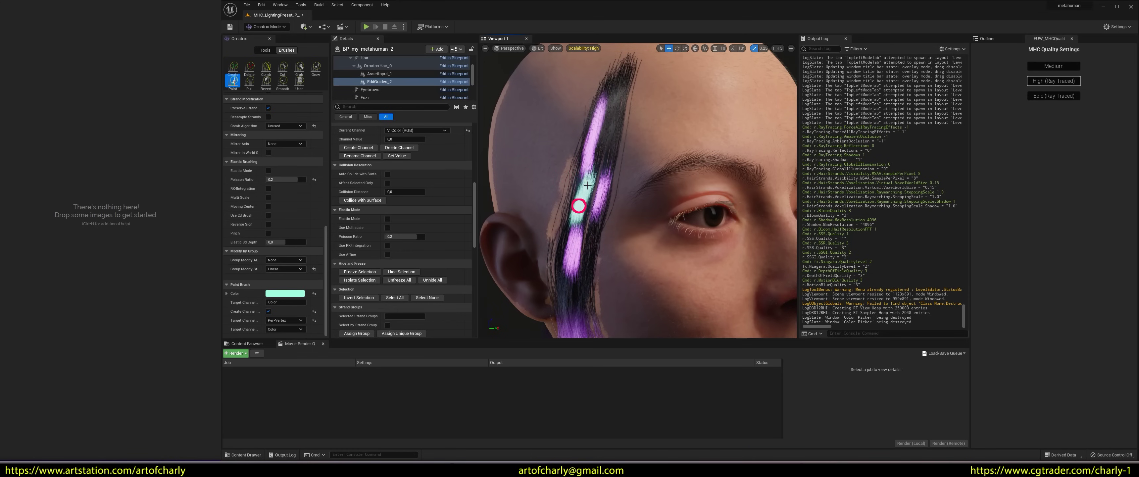
pyautogui.moveTo(612, 81); pyautogui.dragTo(590, 190)
# Set the paint colour to yellow and paint patches along the isolated temple strands.
pyautogui.click(285, 294)
pyautogui.click(341, 362)
pyautogui.click(383, 450)
pyautogui.moveTo(624, 74); pyautogui.dragTo(607, 177)
pyautogui.moveTo(583, 171); pyautogui.dragTo(573, 210)
pyautogui.moveTo(598, 215); pyautogui.dragTo(586, 247)
pyautogui.moveTo(574, 290); pyautogui.dragTo(563, 318)
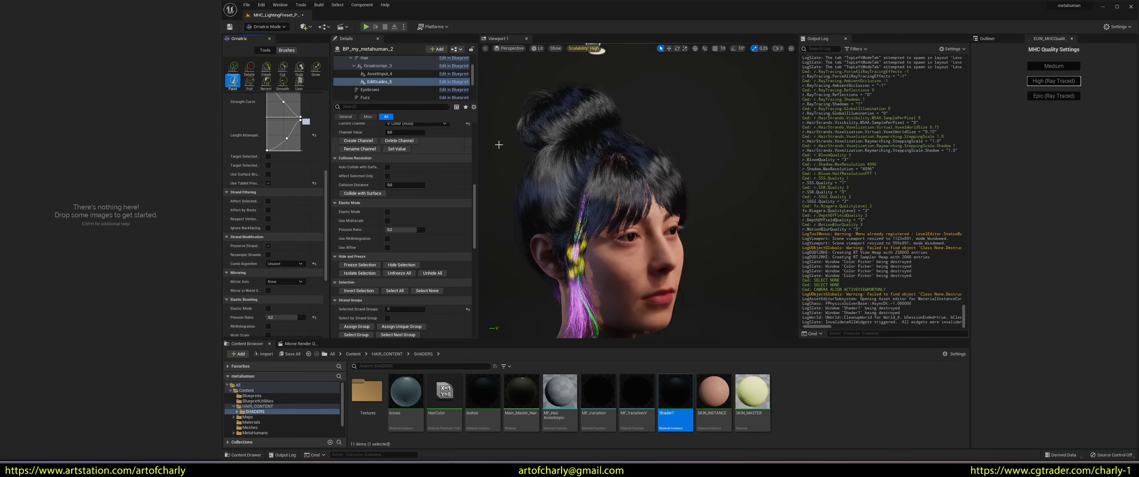
# Paint the hair bun on top of the metahuman's head bright green.
pyautogui.moveTo(592, 111)
pyautogui.mouseDown()
pyautogui.moveTo(547, 115)
pyautogui.moveTo(560, 89)
pyautogui.moveTo(600, 109)
pyautogui.moveTo(544, 128)
pyautogui.mouseUp()
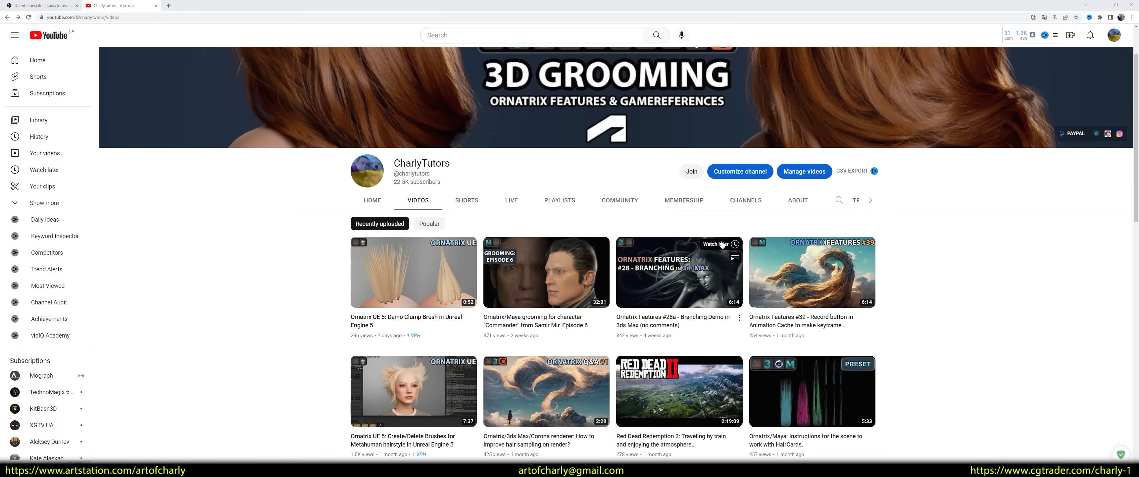
# Switch to YouTube and browse the uploaded videos on the CharlyTutors channel.
pyautogui.hotkey('ctrl', '2')
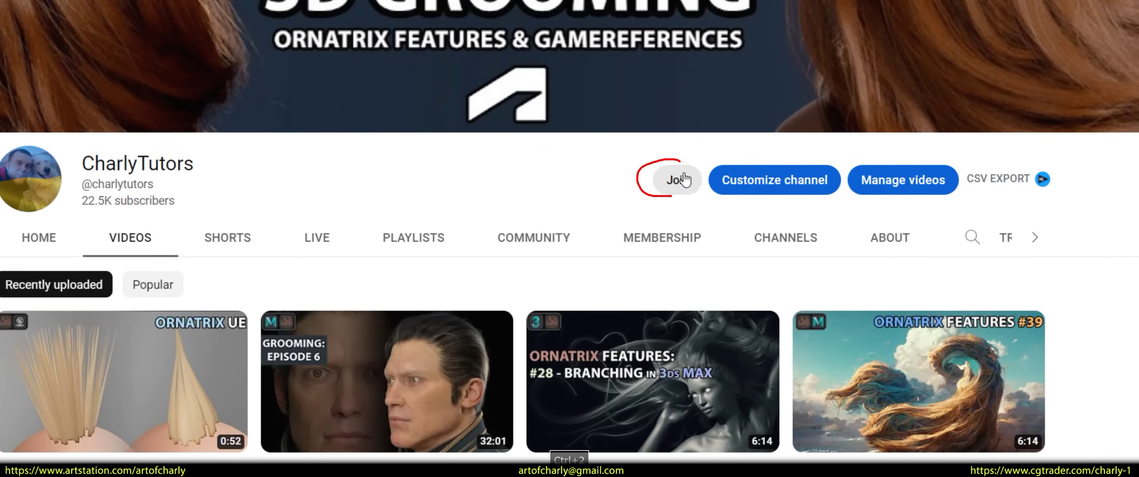
pyautogui.hotkey('ctrl', '4')
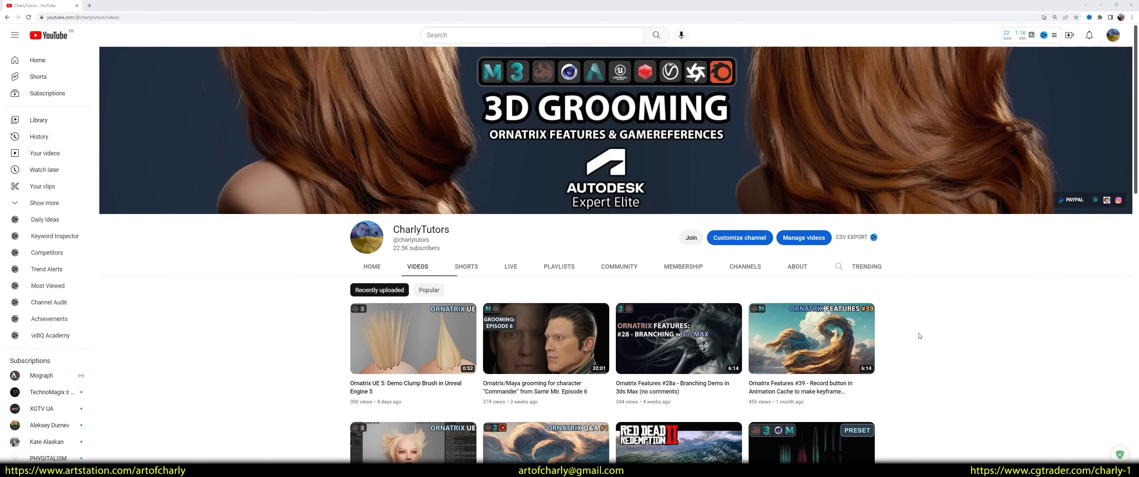
pyautogui.scroll(-10, 919, 334)
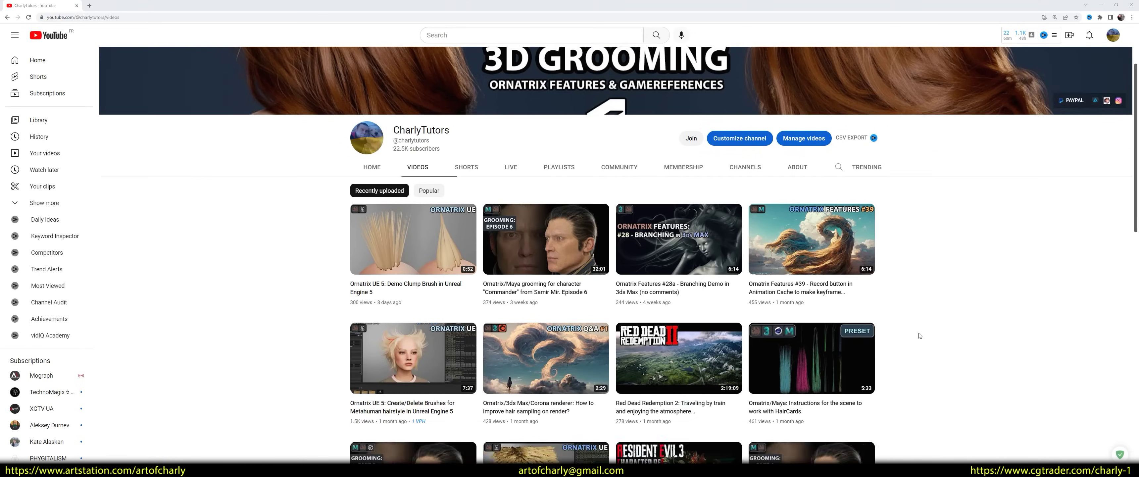
pyautogui.scroll(-7, 919, 334)
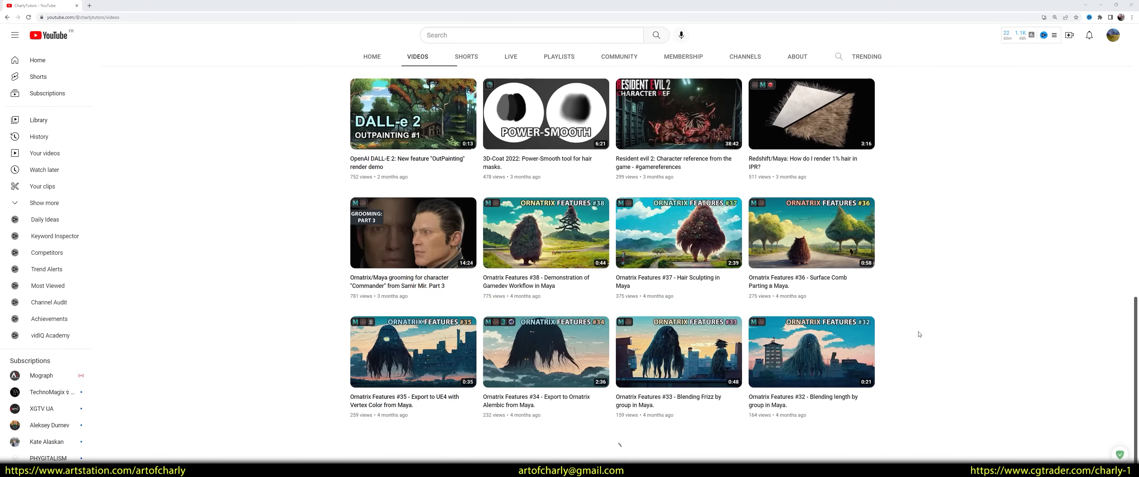
pyautogui.scroll(20, 919, 334)
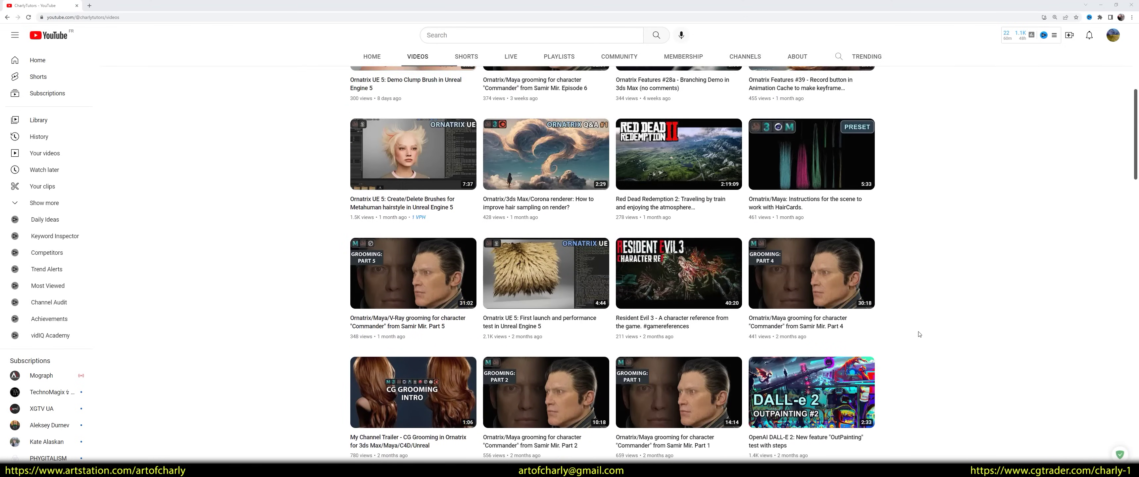
pyautogui.scroll(3, 919, 334)
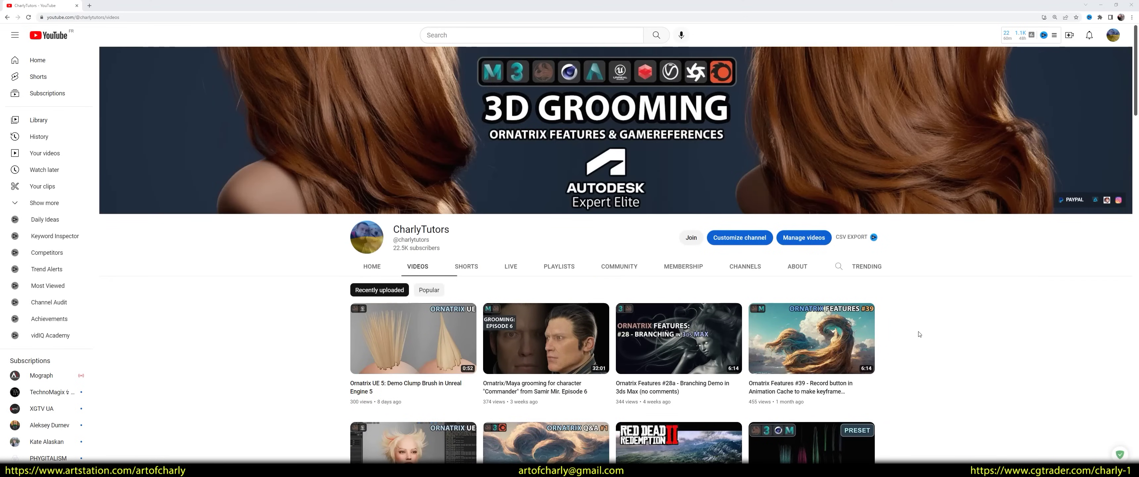
pyautogui.click(367, 266)
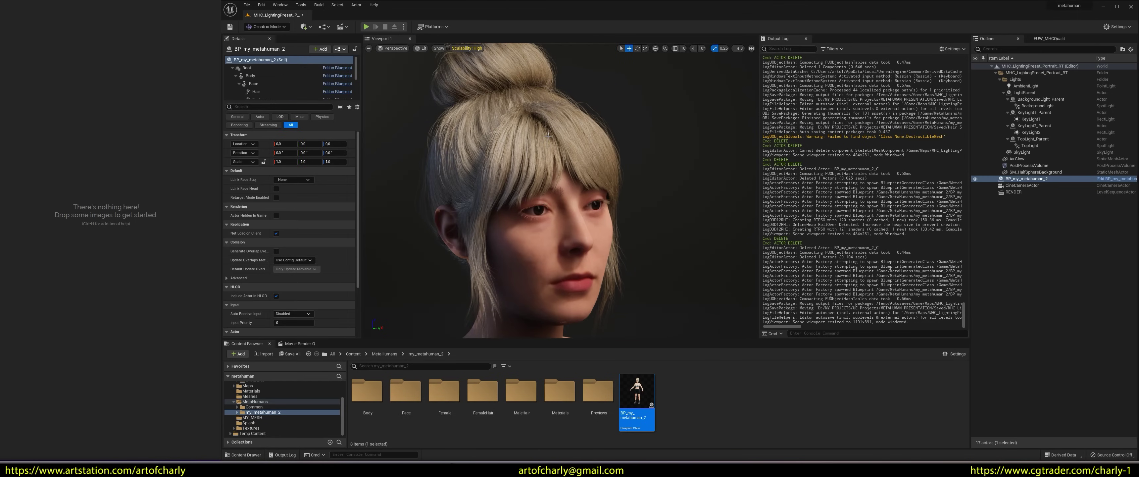
# Switch Unreal Engine to Ornatrix Mode and convert the metahuman's Hair groom under Face into an editable Ornatrix hair stack.
pyautogui.hotkey('shift', '9')
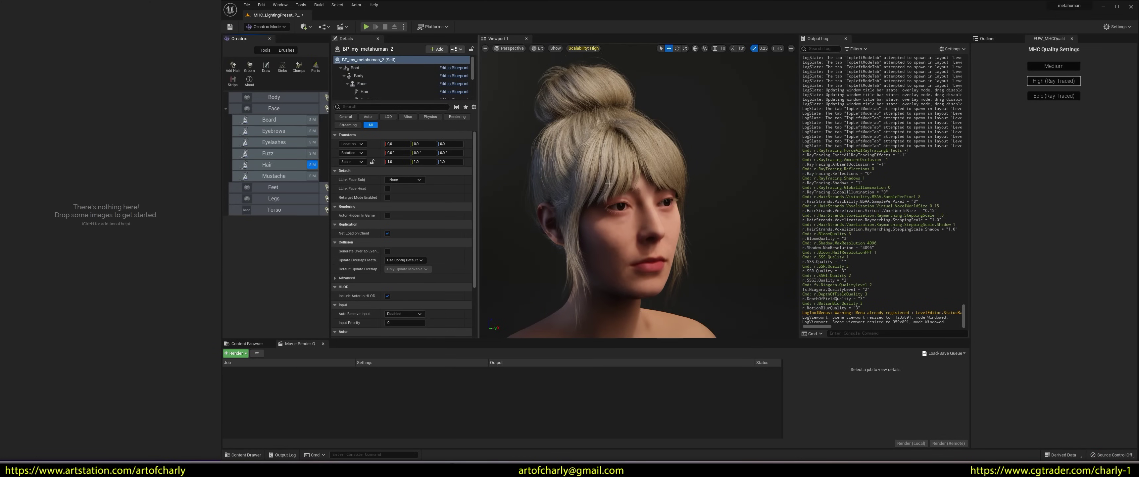
pyautogui.click(278, 109)
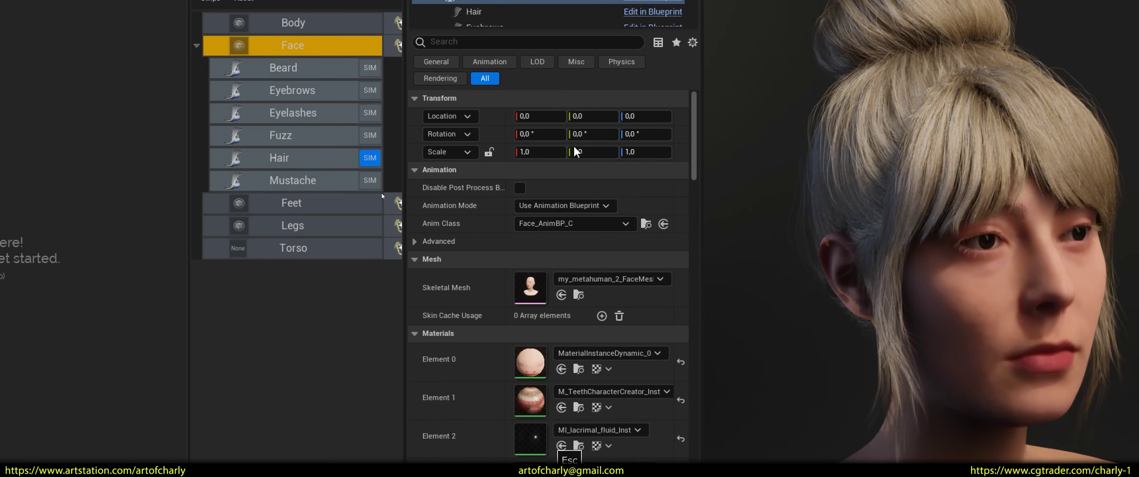
pyautogui.click(252, 159)
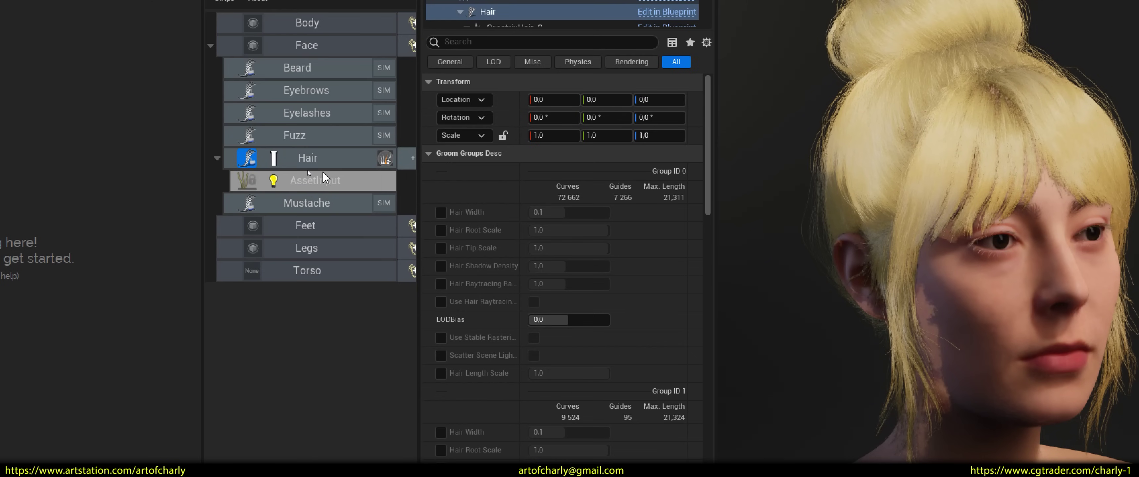
# Add an Edit Guides operator to the Hair stack and make it the active operator.
pyautogui.click(413, 159)
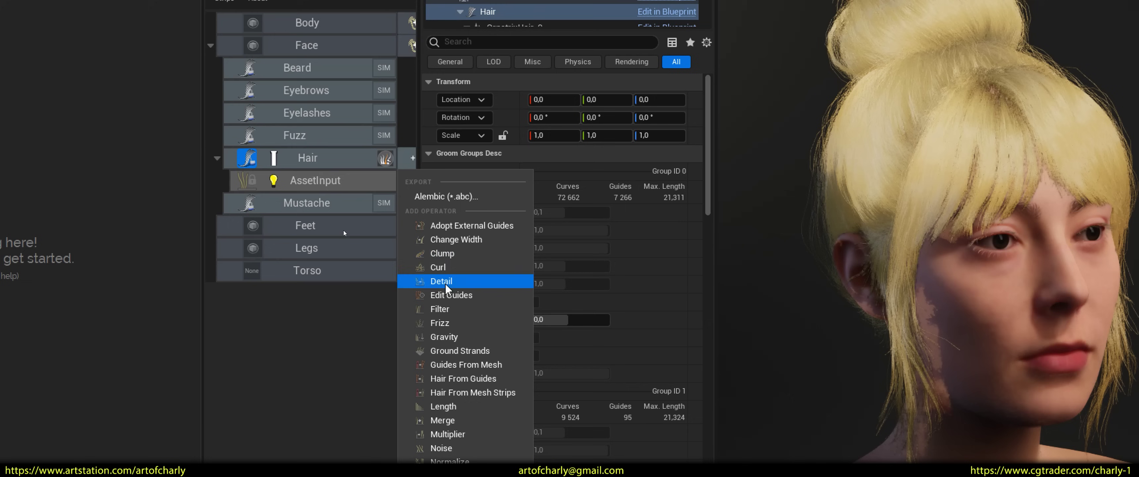
pyautogui.click(451, 295)
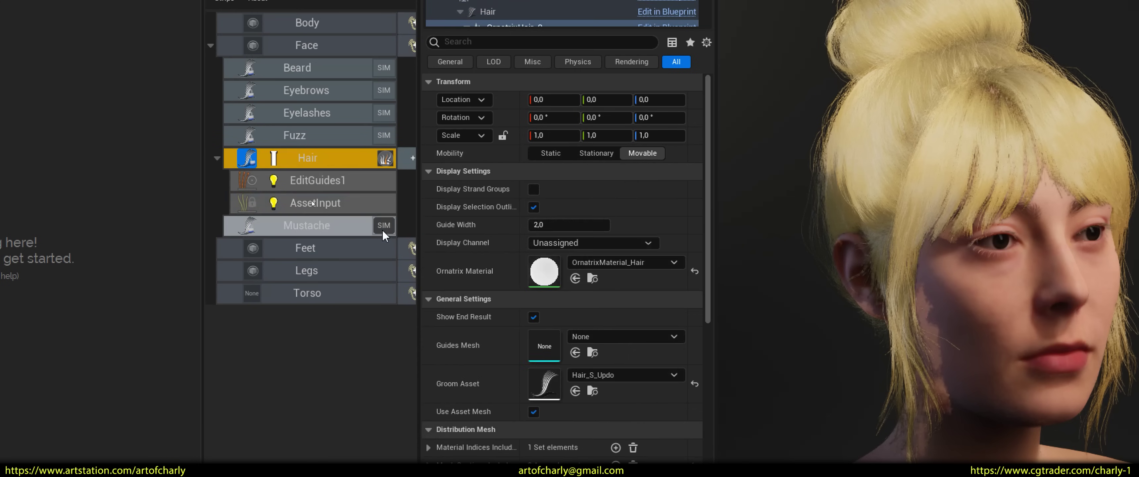
pyautogui.click(336, 182)
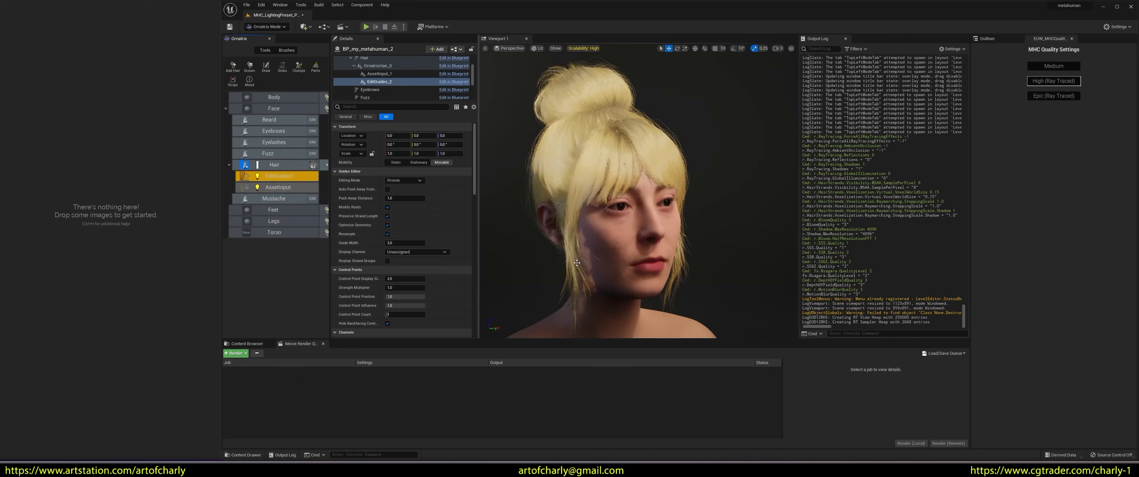
# With the Comb brush active, select the long side strands in front of the ear and isolate the selection.
pyautogui.click(285, 51)
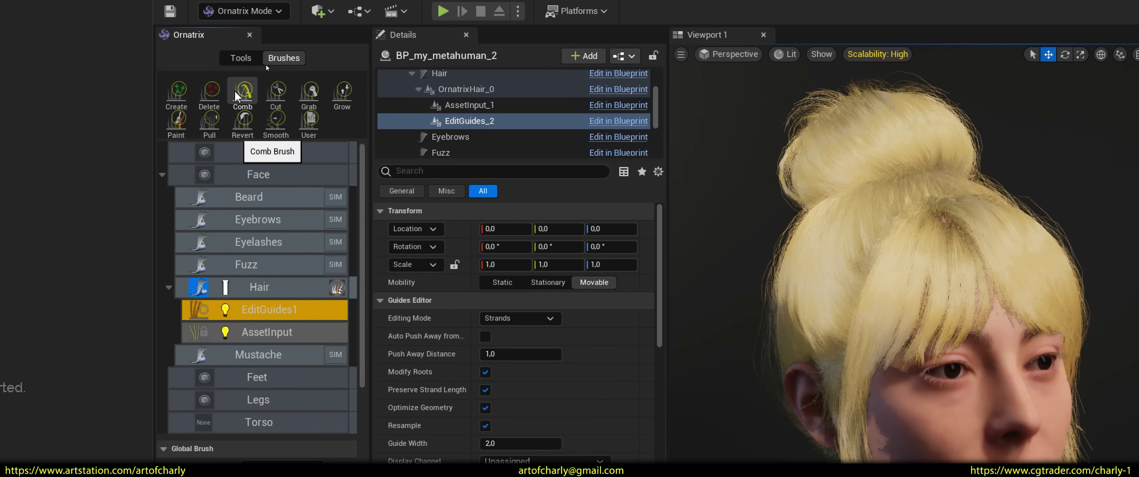
pyautogui.click(243, 91)
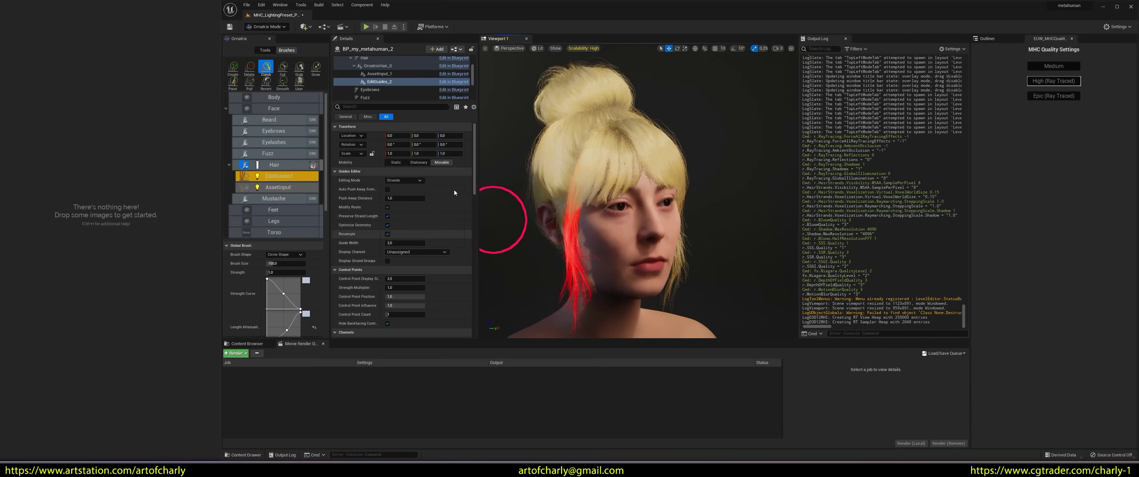
pyautogui.moveTo(475, 170); pyautogui.dragTo(476, 226)
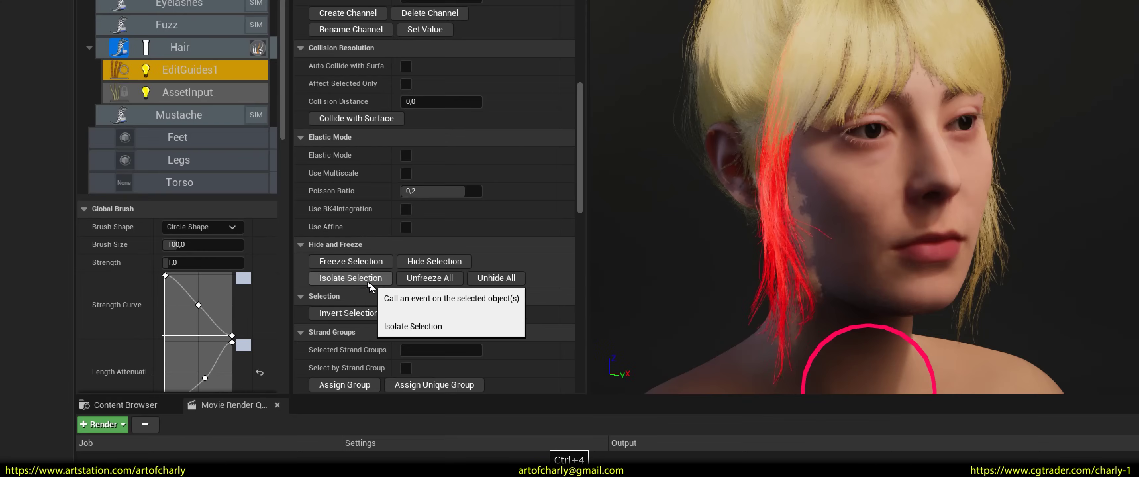
pyautogui.click(368, 283)
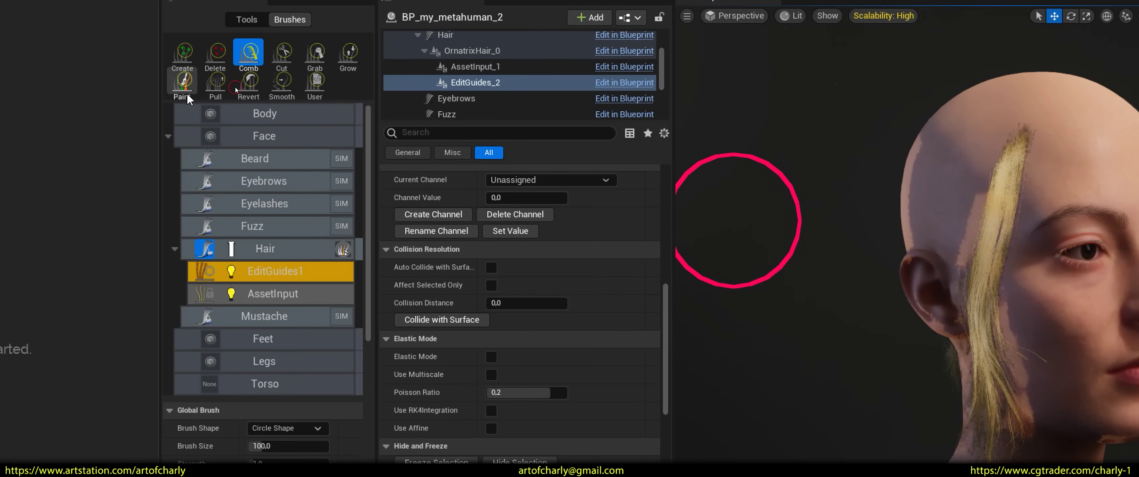
# Use the Paint brush with a light purple colour to paint the lower ends of the isolated side strands.
pyautogui.click(187, 94)
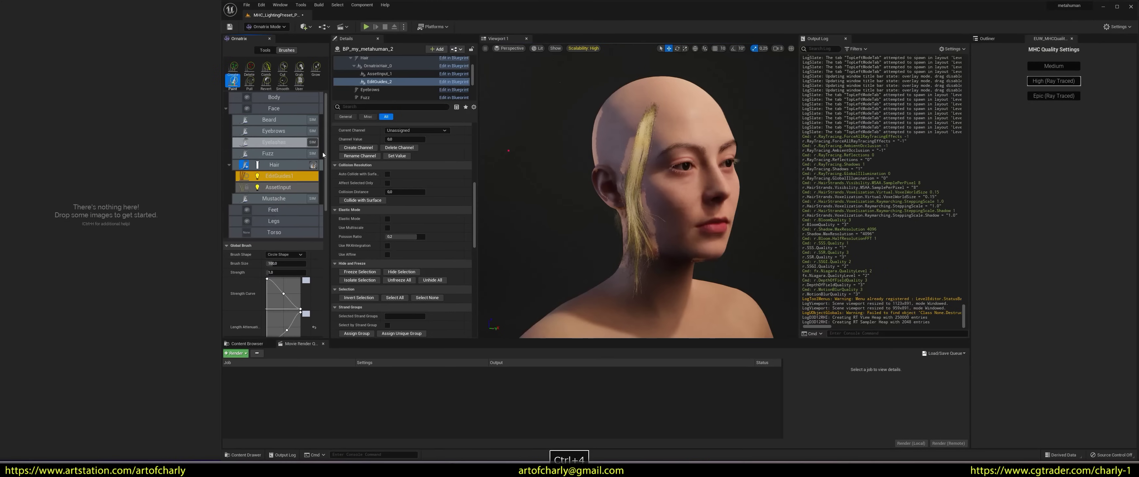
pyautogui.scroll(-5, 329, 216)
pyautogui.moveTo(329, 216); pyautogui.dragTo(328, 286)
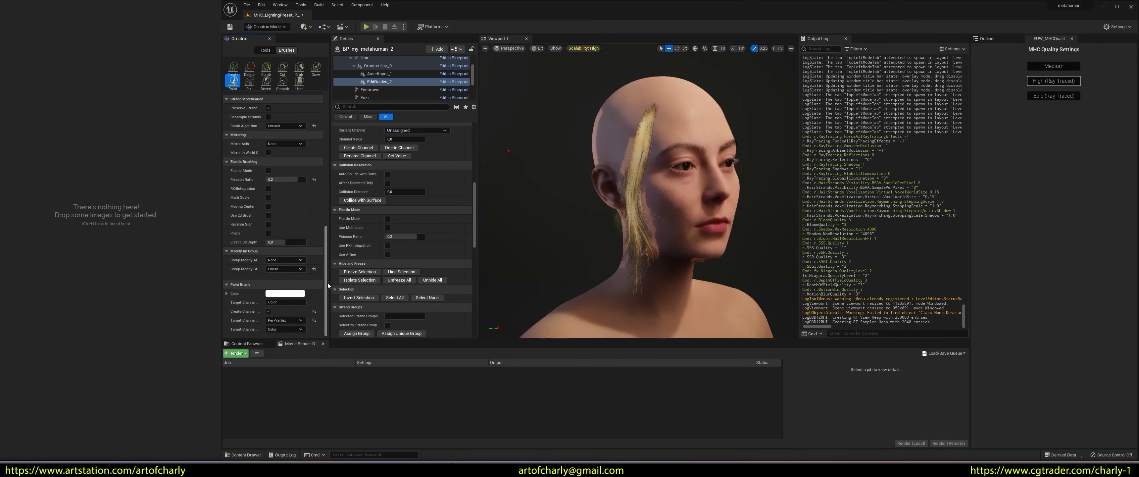
pyautogui.click(285, 293)
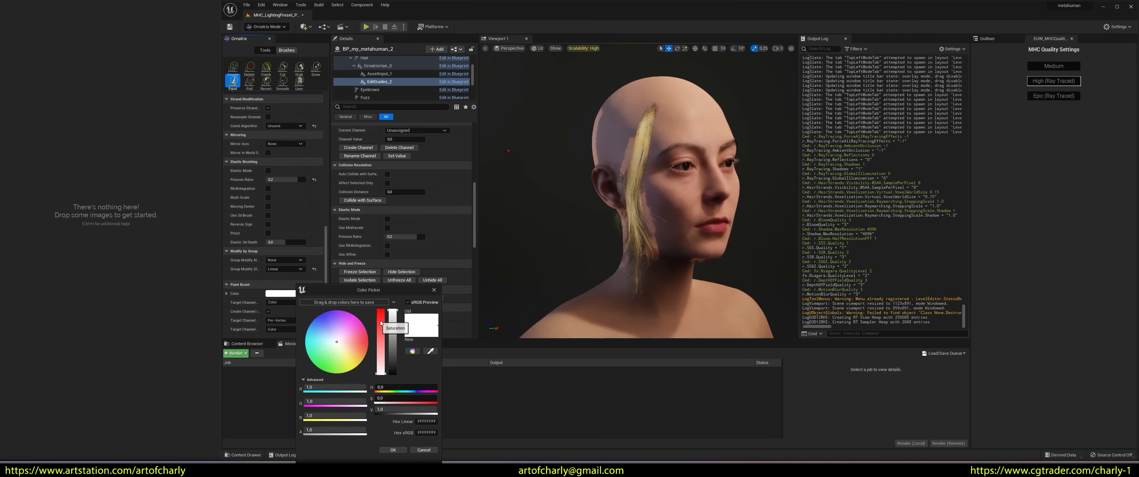
pyautogui.click(340, 316)
pyautogui.moveTo(635, 237); pyautogui.dragTo(633, 284)
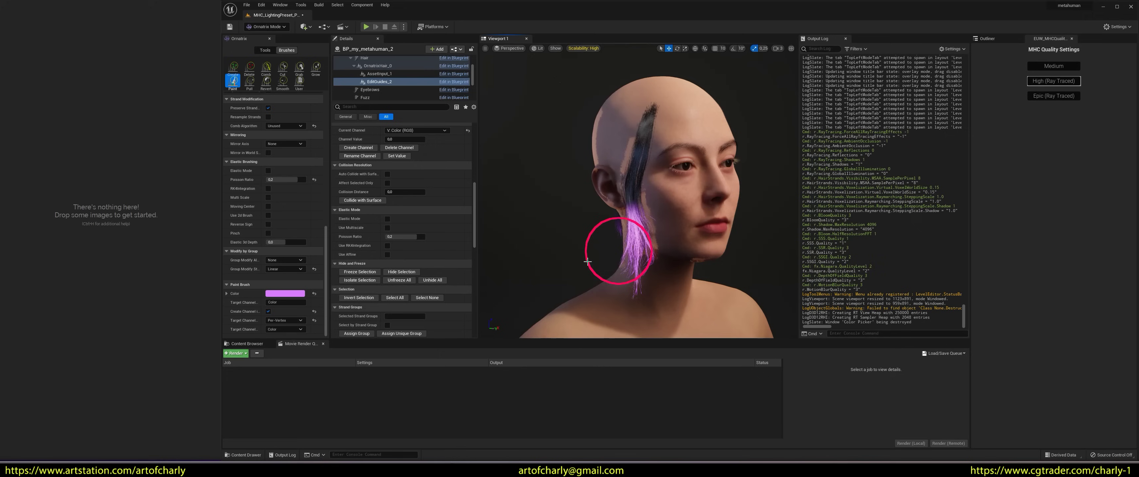
pyautogui.keyDown('alt'); pyautogui.moveTo(557, 237); pyautogui.dragTo(583, 250); pyautogui.keyUp('alt')
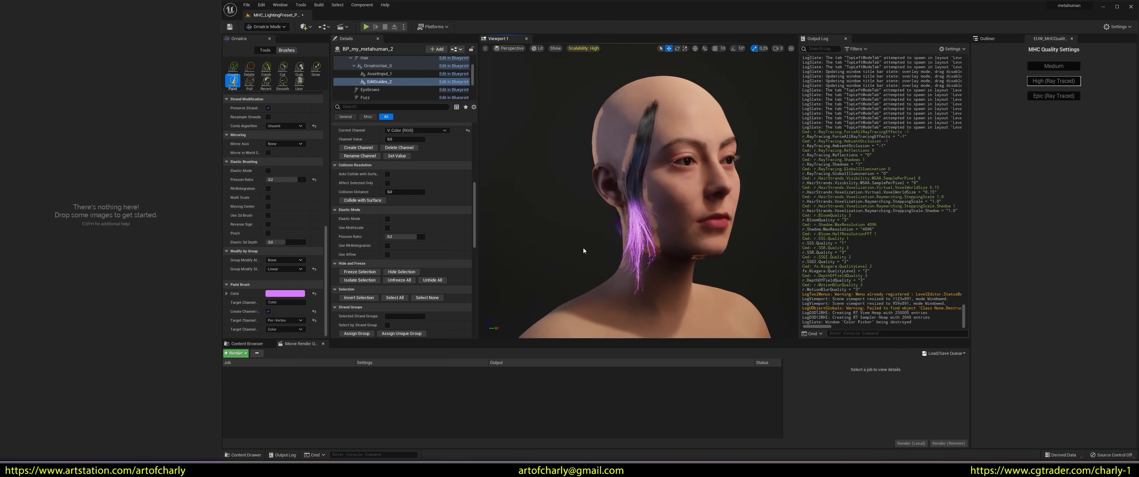
pyautogui.keyDown('alt'); pyautogui.moveTo(632, 205); pyautogui.dragTo(606, 205); pyautogui.keyUp('alt')
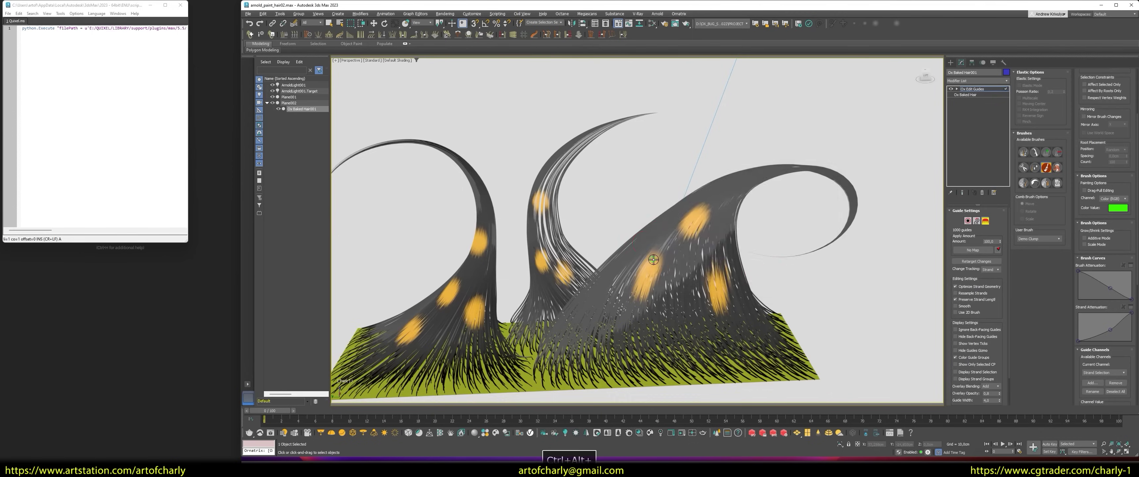
# Switch to 3ds Max and examine the orange spots painted on the curled hair tufts.
pyautogui.moveTo(690, 310); pyautogui.dragTo(660, 235)
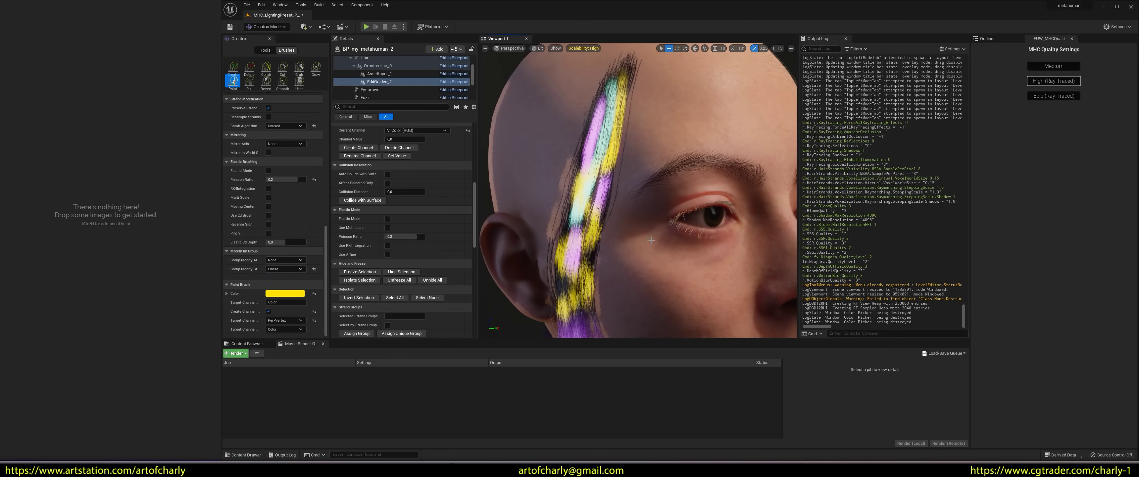
# Enable Affect Selected in the brush's strand filtering and select a few painted strands beside the jaw.
pyautogui.scroll(-8, 651, 240)
pyautogui.keyDown('alt'); pyautogui.moveTo(636, 237); pyautogui.dragTo(658, 239); pyautogui.keyUp('alt')
pyautogui.scroll(4, 274, 213)
pyautogui.scroll(4, 639, 221)
pyautogui.keyDown('alt'); pyautogui.moveTo(654, 155); pyautogui.dragTo(627, 107, button='middle'); pyautogui.keyUp('alt')
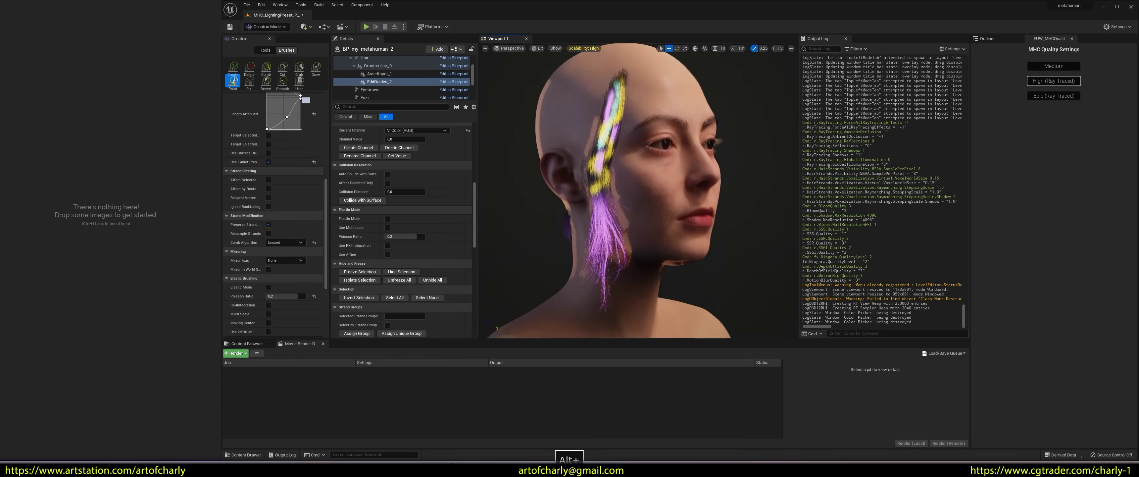
pyautogui.keyDown('alt'); pyautogui.moveTo(654, 221); pyautogui.dragTo(643, 188, button='middle'); pyautogui.keyUp('alt')
pyautogui.keyDown('alt'); pyautogui.moveTo(633, 221); pyautogui.dragTo(659, 221, button='right'); pyautogui.keyUp('alt')
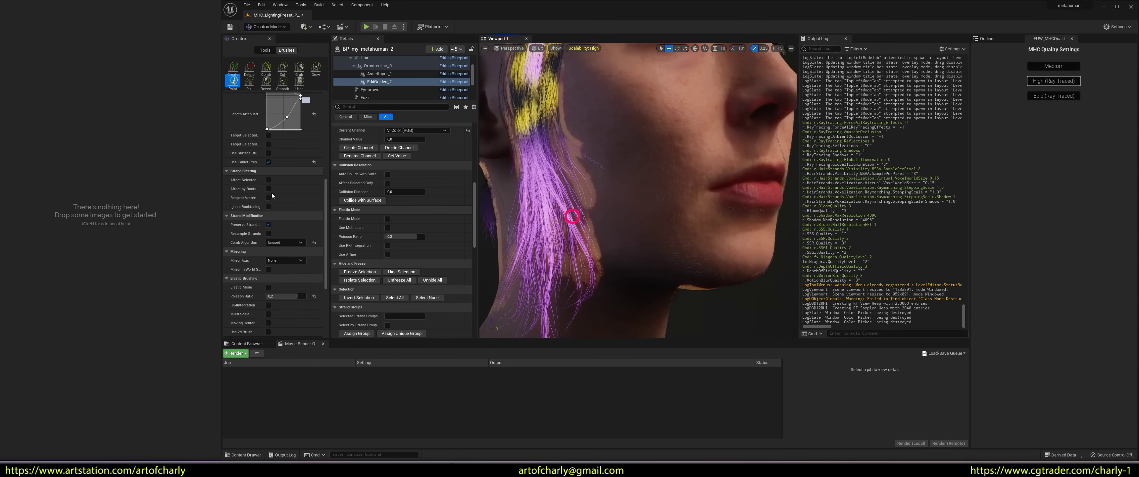
pyautogui.click(268, 180)
pyautogui.keyDown('shift'); pyautogui.click(577, 260); pyautogui.keyUp('shift')
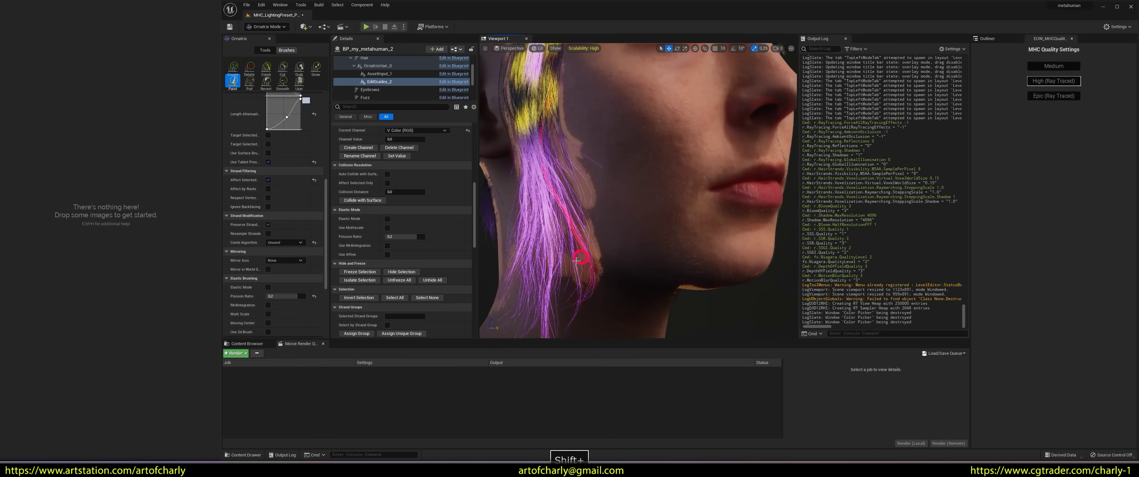
pyautogui.keyDown('shift'); pyautogui.click(582, 247); pyautogui.keyUp('shift')
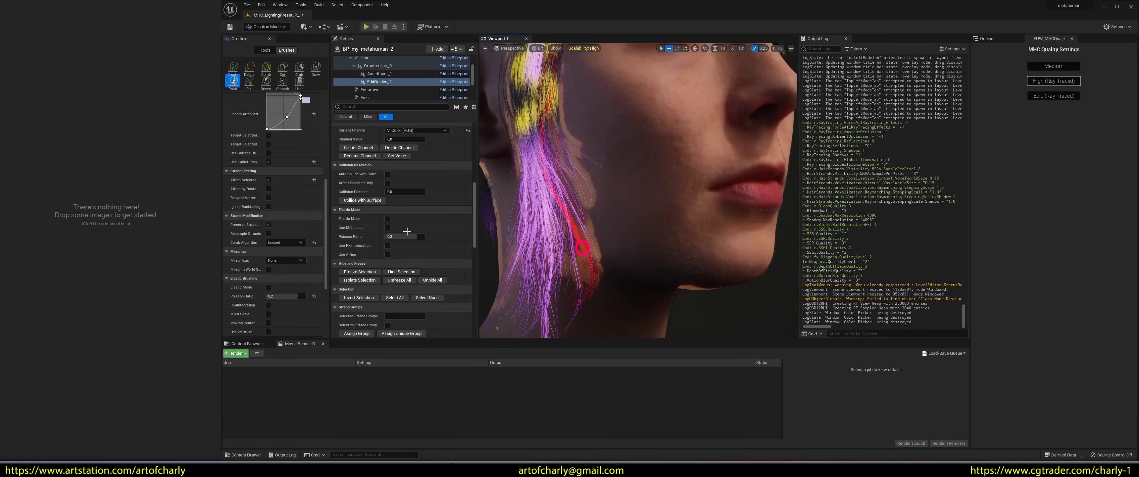
# Return to the Ornatrix operator stack and select the Edit Guides operator of the Hair.
pyautogui.scroll(-5, 274, 190)
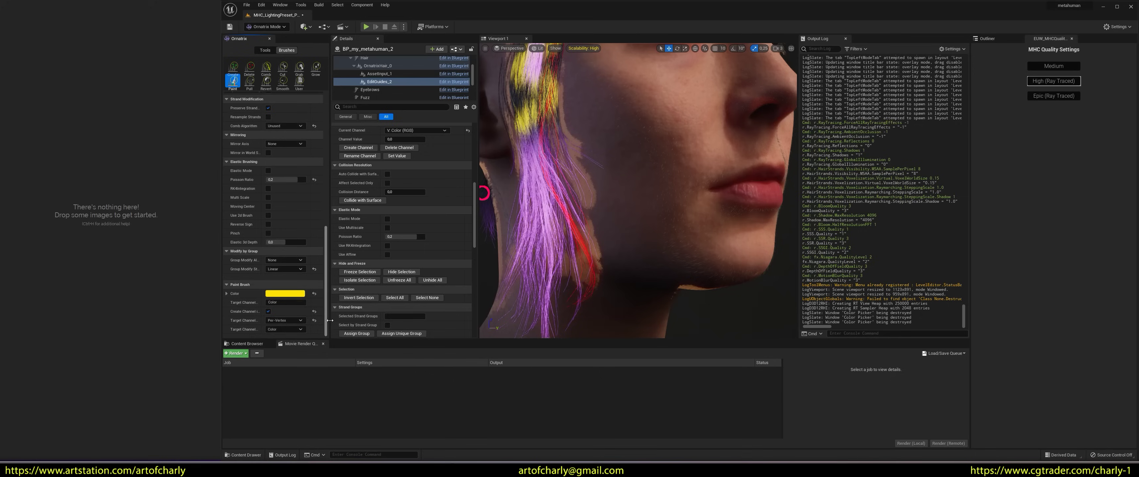
pyautogui.scroll(3, 274, 213)
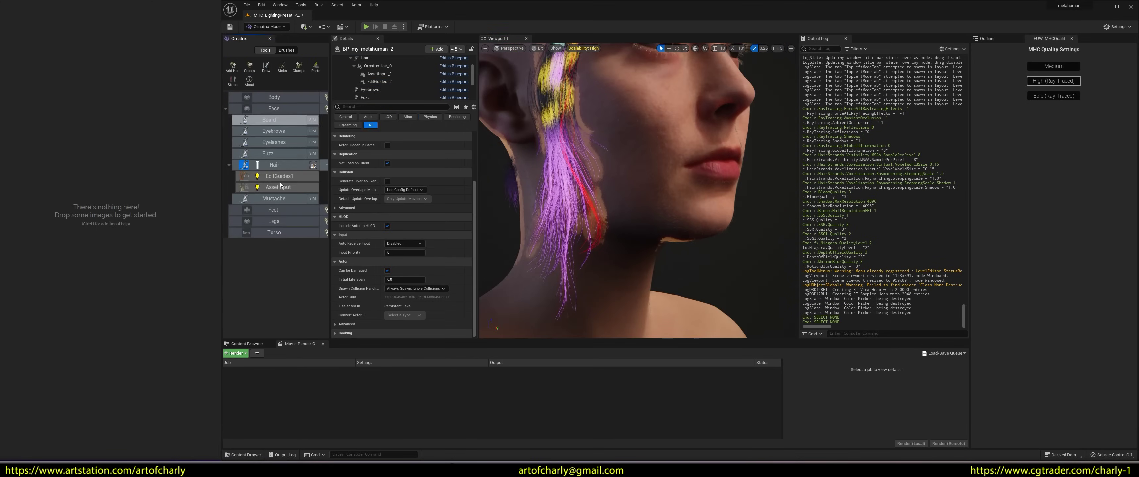
pyautogui.click(280, 177)
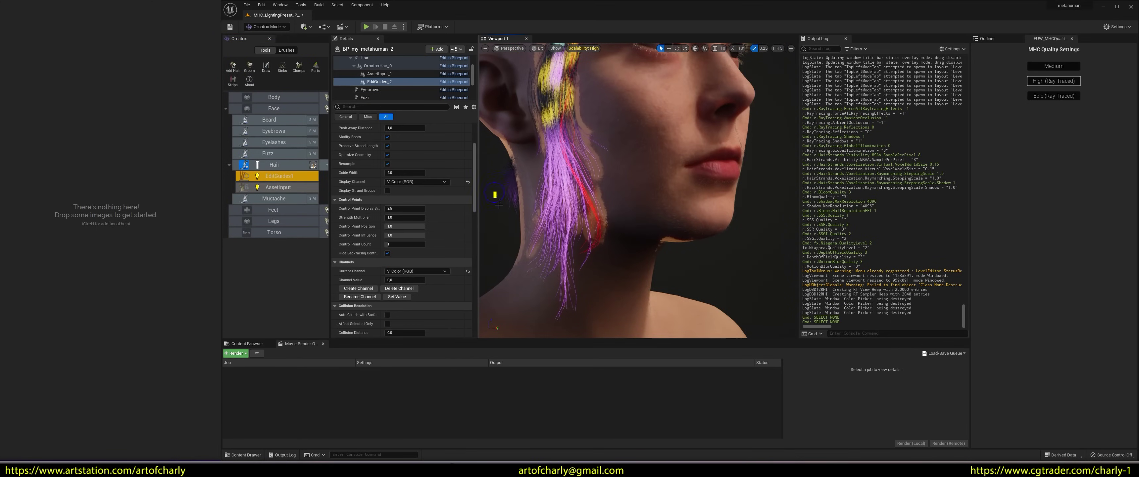
# Paint the selected strands beside the jaw green with the Paint brush and select the Face component.
pyautogui.click(578, 158)
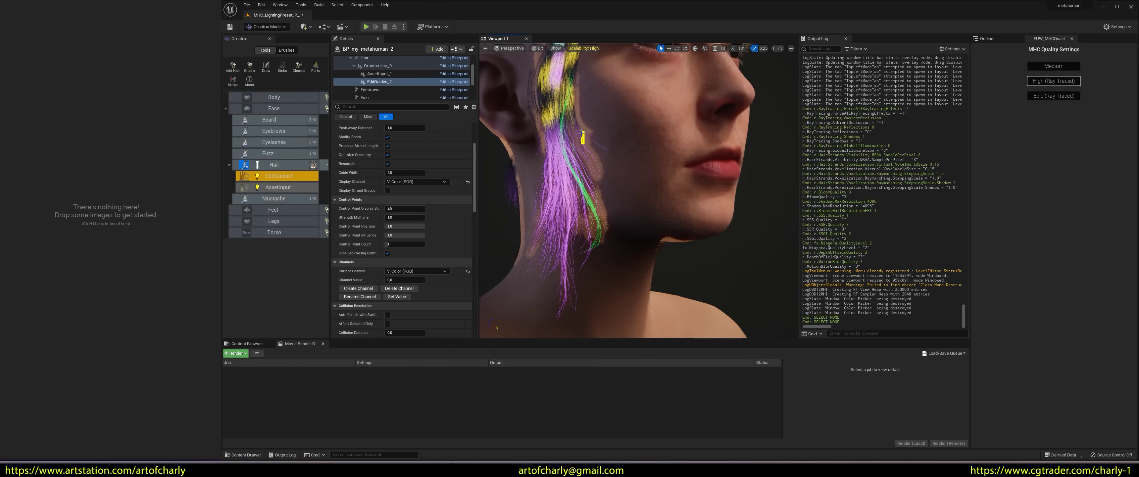
pyautogui.scroll(3, 473, 207)
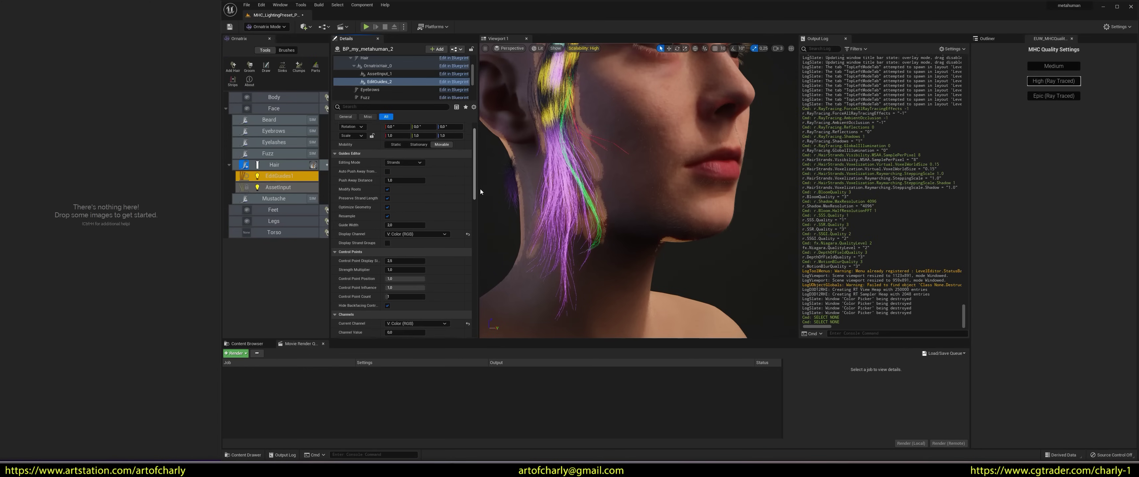
pyautogui.scroll(-15, 402, 221)
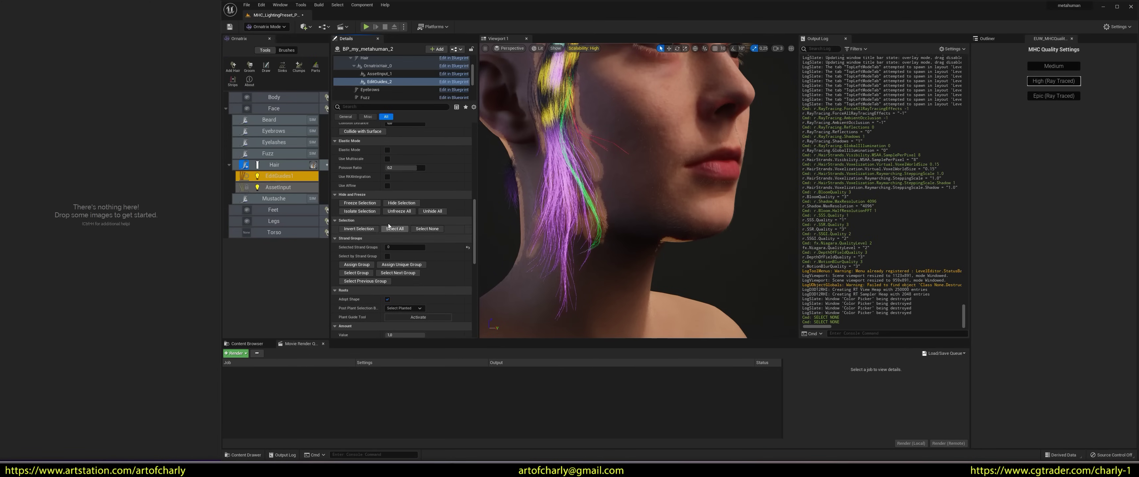
pyautogui.click(695, 221)
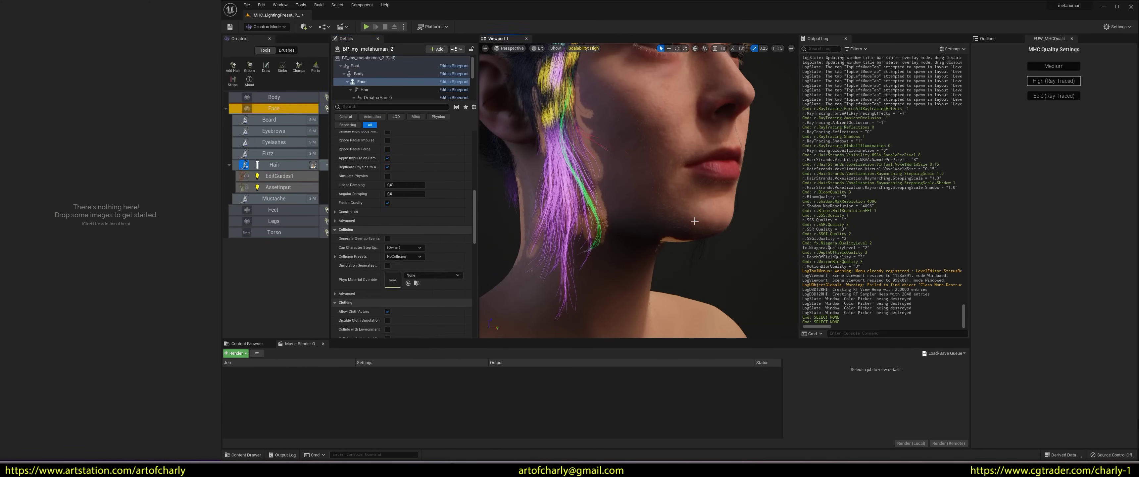
# Frame the character and examine the painted side strands from several angles around the head.
pyautogui.press('f')
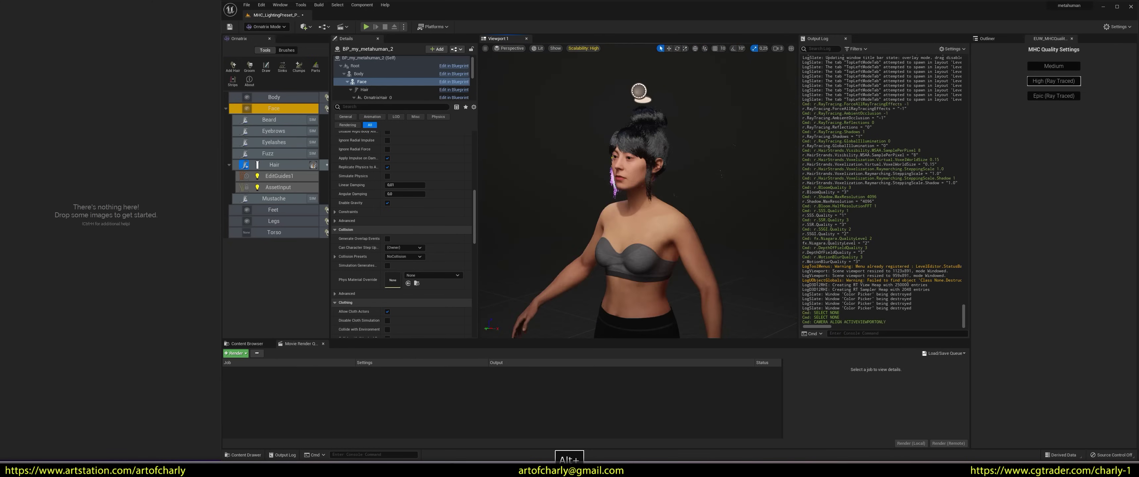
pyautogui.keyDown('alt'); pyautogui.moveTo(668, 248); pyautogui.dragTo(761, 248); pyautogui.keyUp('alt')
pyautogui.scroll(6, 668, 248)
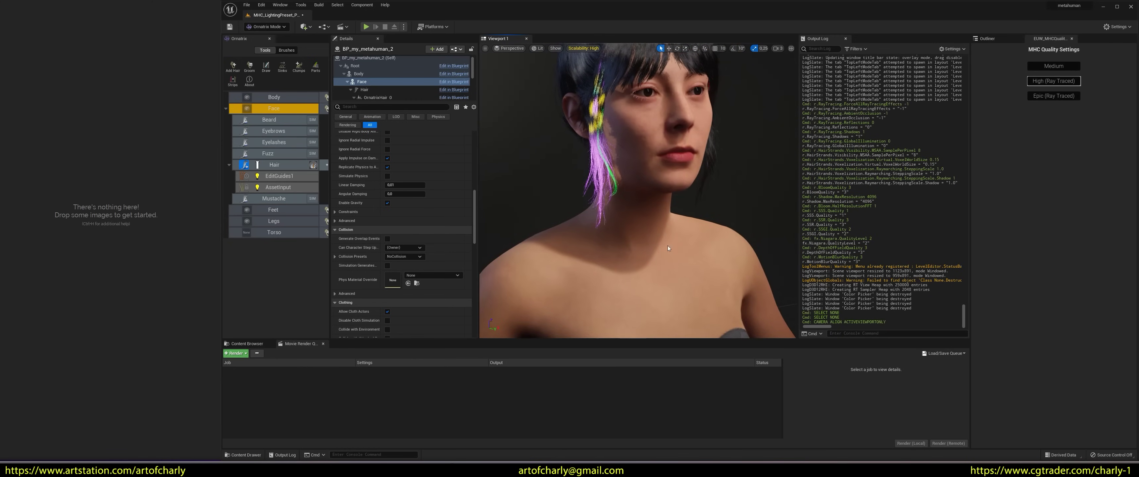
pyautogui.keyDown('alt'); pyautogui.moveTo(668, 248); pyautogui.dragTo(731, 121); pyautogui.keyUp('alt')
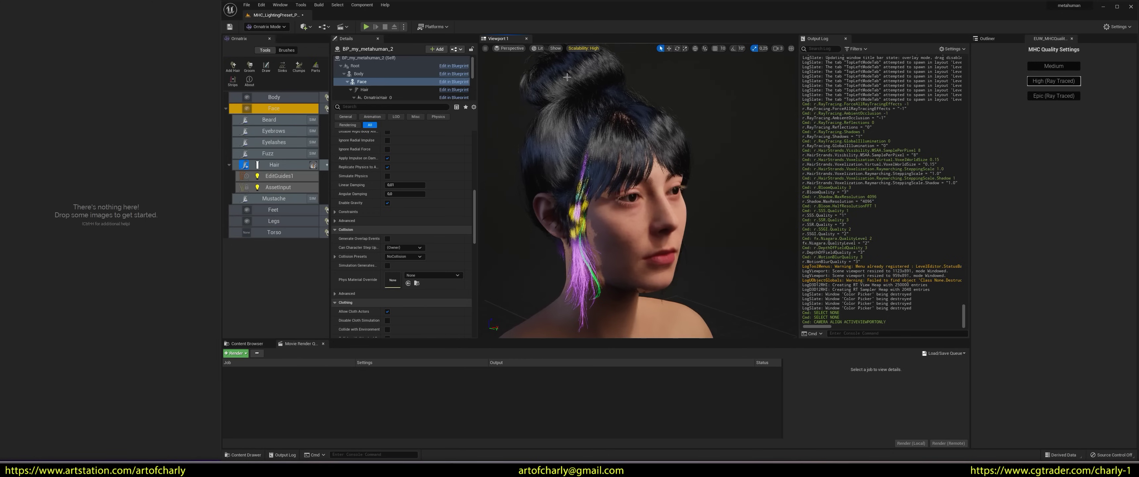
pyautogui.keyDown('alt'); pyautogui.moveTo(636, 137); pyautogui.dragTo(663, 133); pyautogui.keyUp('alt')
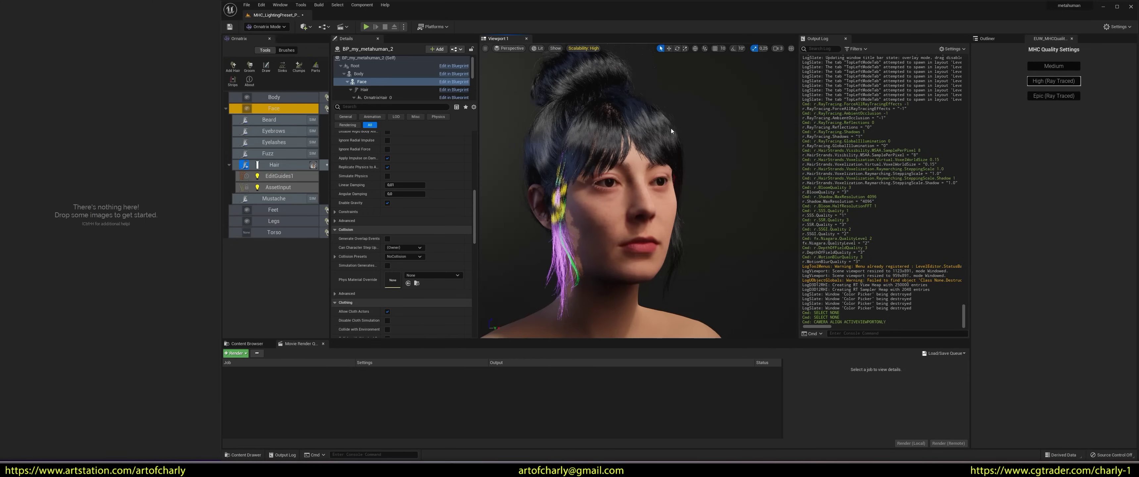
pyautogui.keyDown('alt'); pyautogui.moveTo(574, 151); pyautogui.dragTo(593, 166); pyautogui.keyUp('alt')
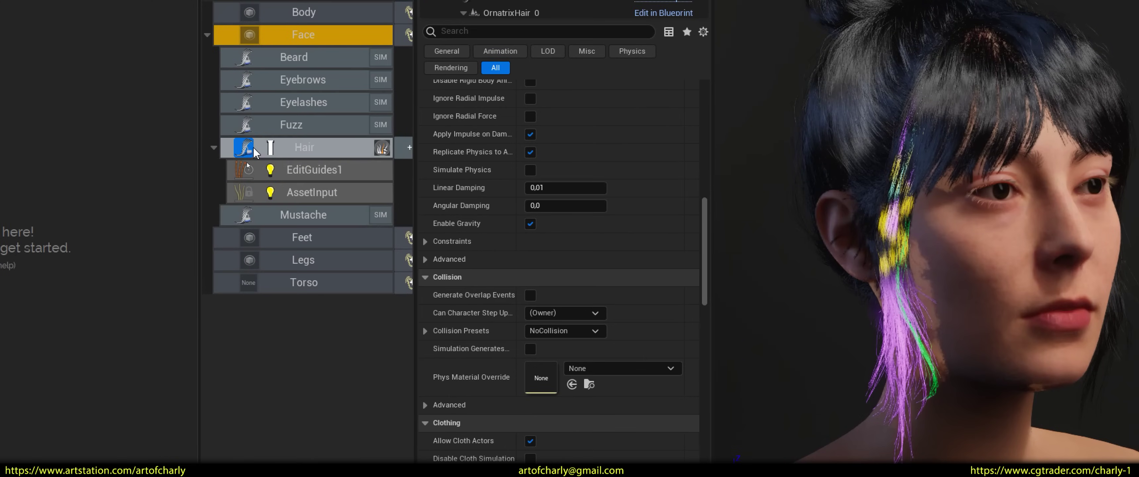
# Convert the painted Ornatrix Hair back to a native groom and select the Hair component.
pyautogui.hotkey('ctrl', '4')
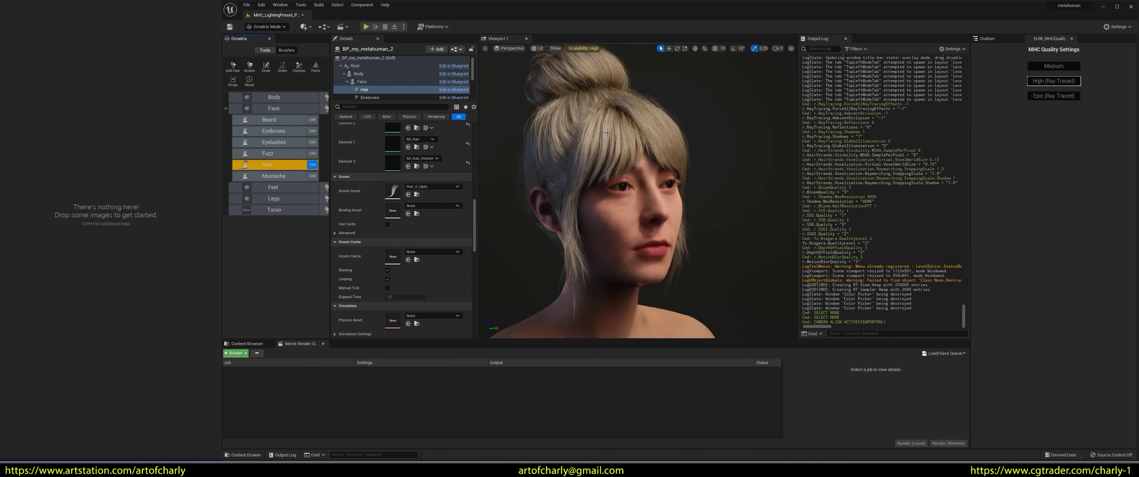
pyautogui.click(274, 108)
pyautogui.scroll(10, 476, 220)
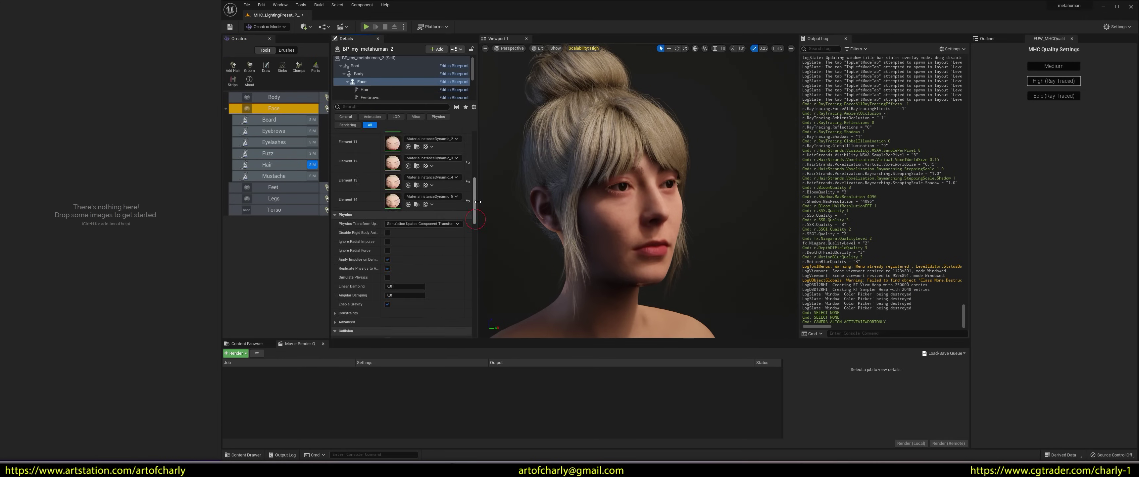
pyautogui.click(267, 164)
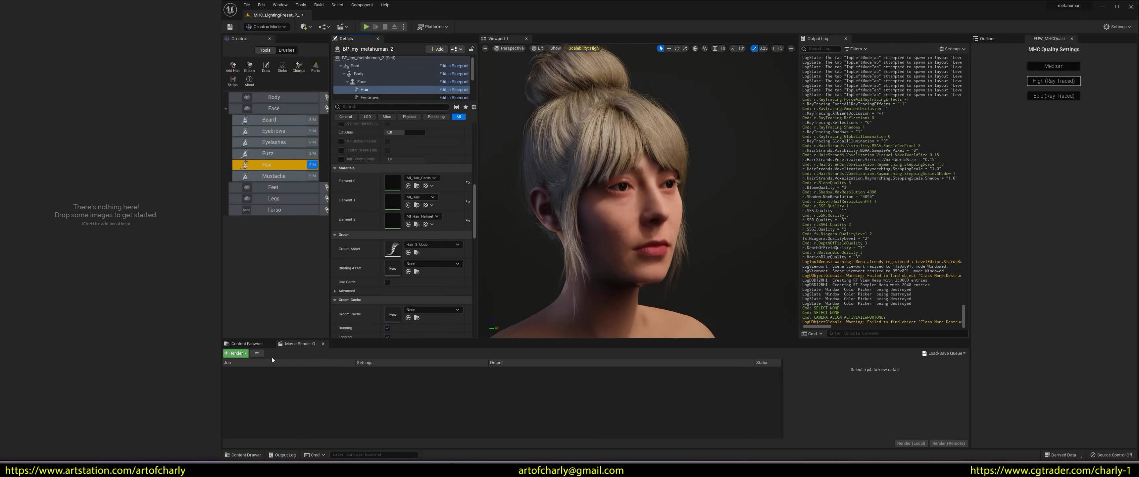
# Assign the Shader1 material to the hair's Element 1 slot and open it to view its vertex colour parameters.
pyautogui.click(246, 344)
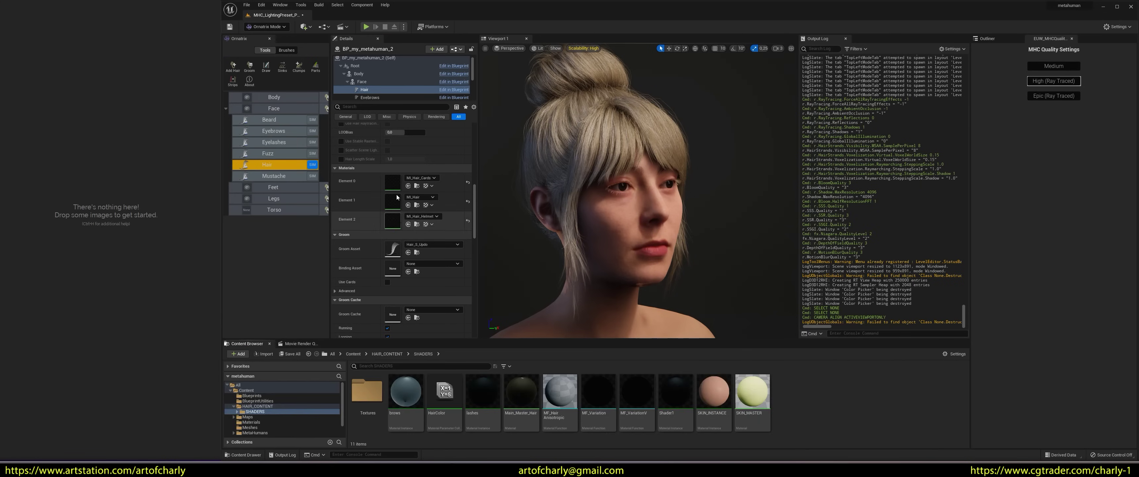
pyautogui.moveTo(675, 391); pyautogui.dragTo(397, 202)
pyautogui.doubleClick(393, 201)
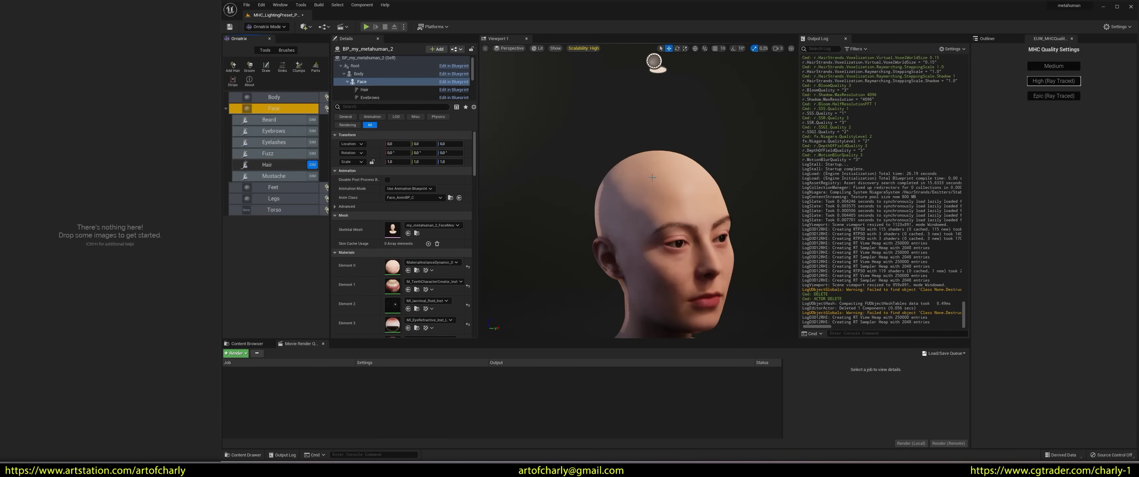
pyautogui.moveTo(652, 178)
pyautogui.mouseDown(button='right')
pyautogui.moveTo(623, 193)
pyautogui.moveTo(652, 190)
pyautogui.mouseUp(button='right')
# Use the Create brush to grow a fan of hair strips across the top of the bald head.
pyautogui.press('w')
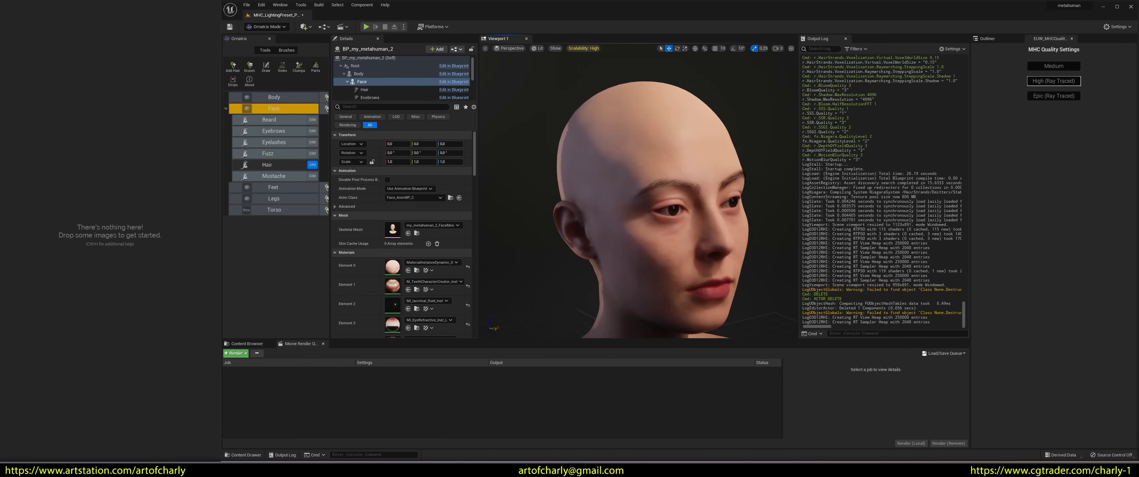
pyautogui.press('s')
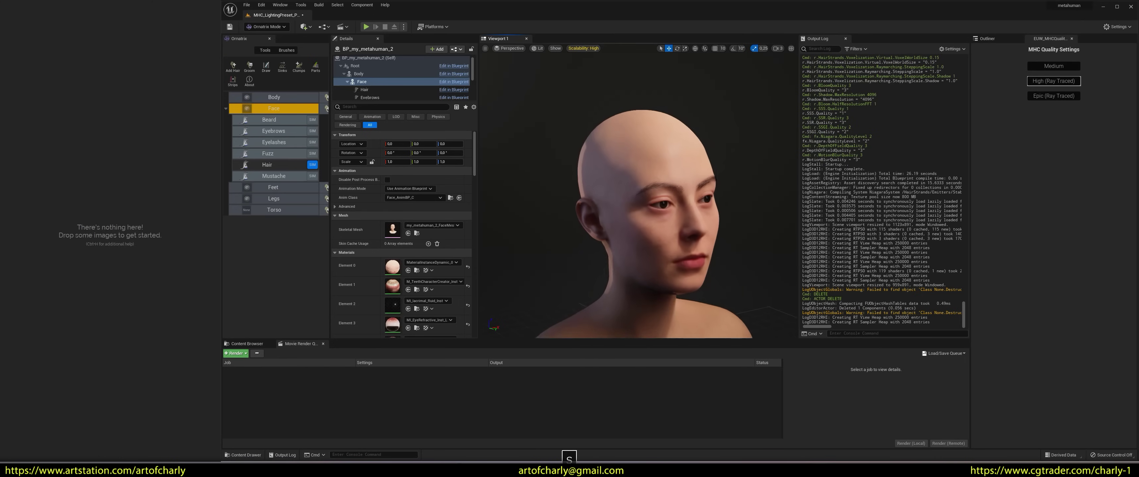
pyautogui.click(286, 50)
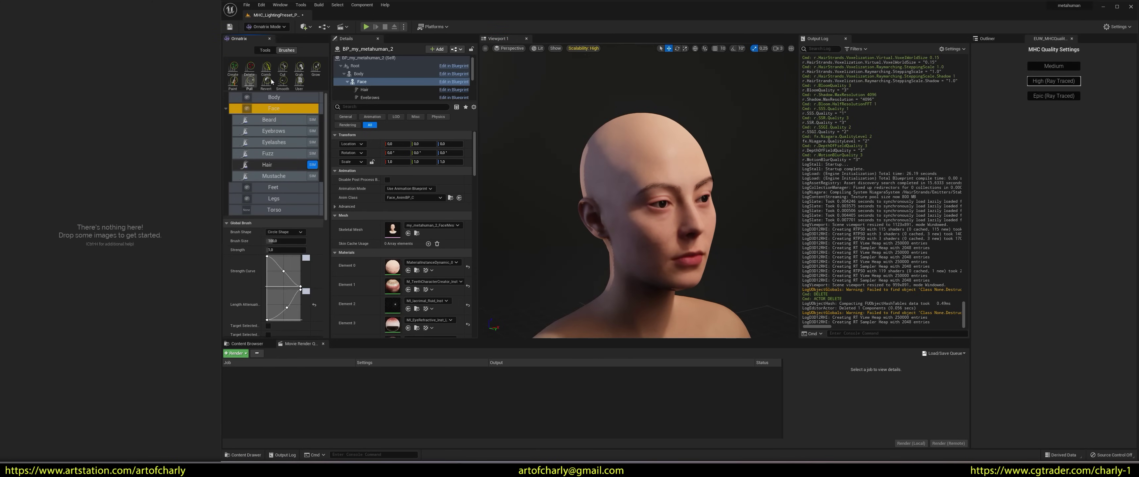
pyautogui.click(233, 67)
pyautogui.moveTo(638, 132); pyautogui.dragTo(672, 132)
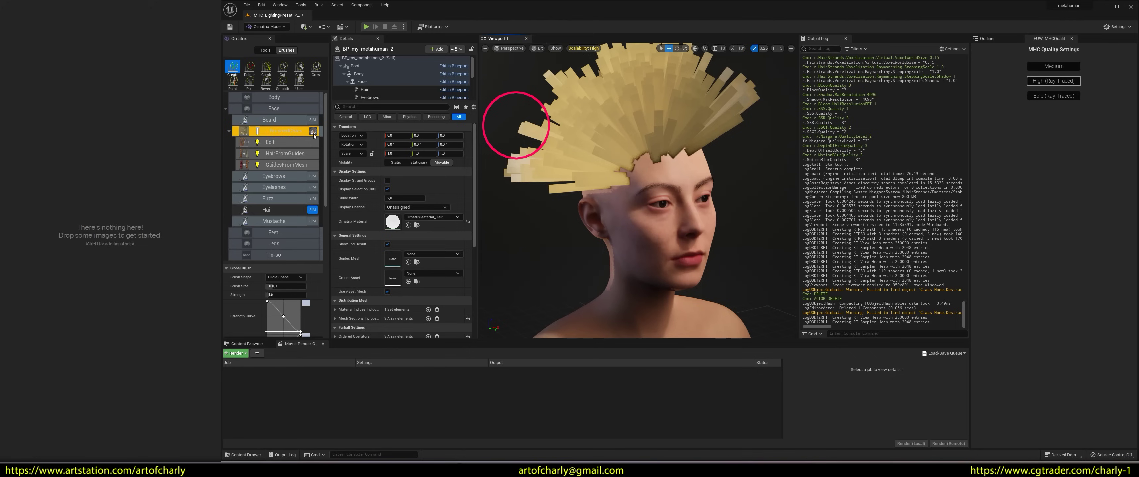
# Select the Edit operator of the new hair strips and activate the Paint brush.
pyautogui.click(281, 145)
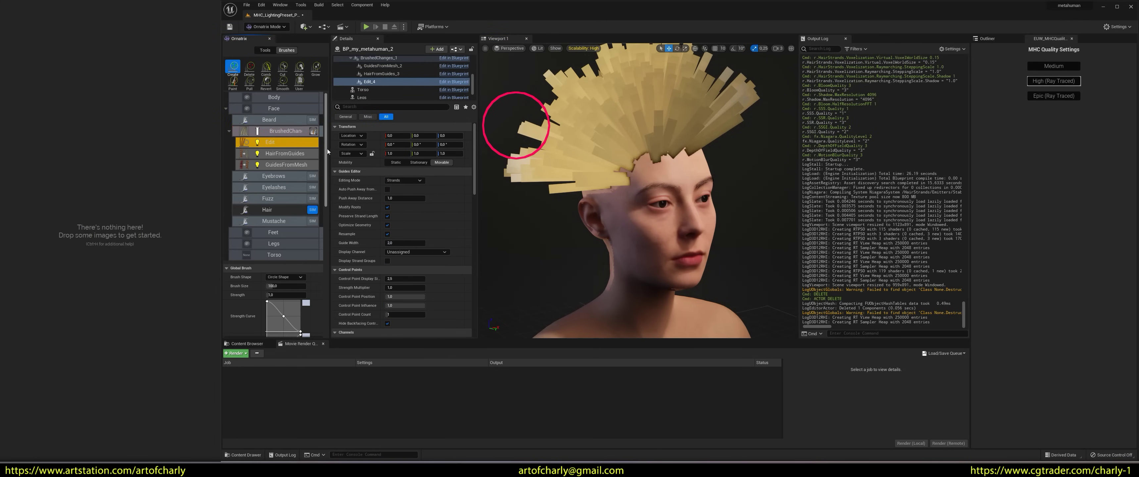
pyautogui.scroll(-2, 324, 190)
pyautogui.scroll(-5, 324, 190)
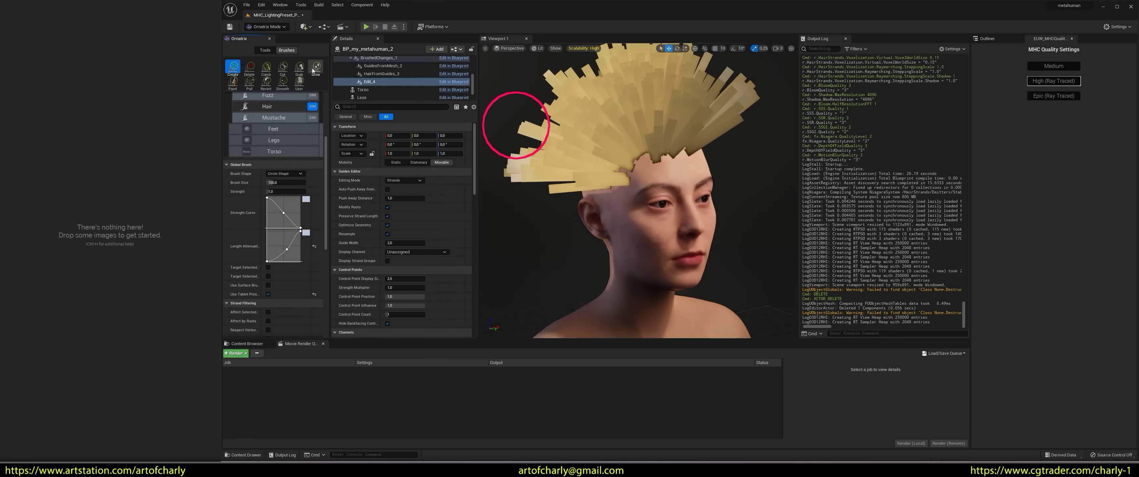
pyautogui.click(233, 82)
pyautogui.moveTo(327, 175); pyautogui.dragTo(334, 274)
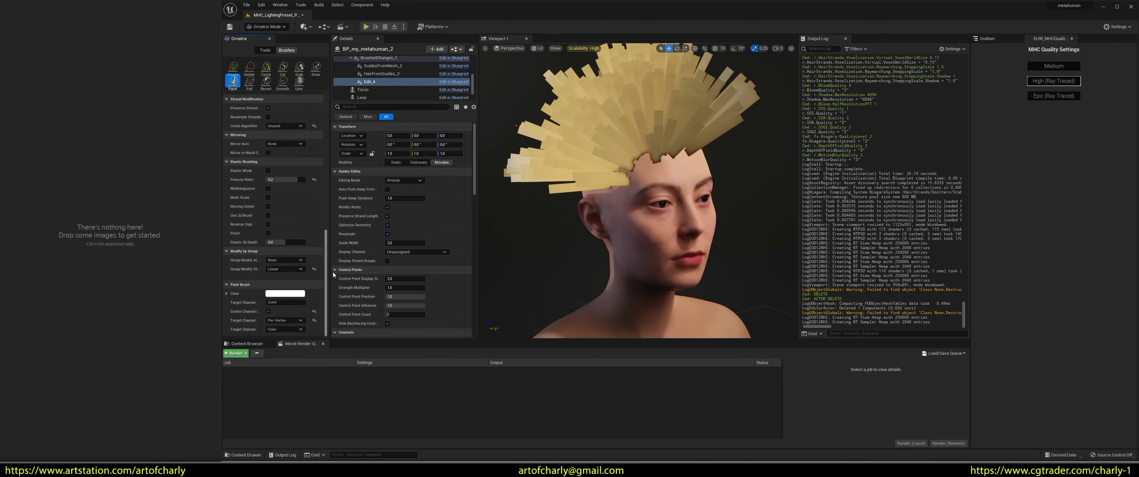
# Set the Paint brush colour to pink-violet and paint the outer lengths of the hair strips.
pyautogui.click(295, 294)
pyautogui.click(349, 316)
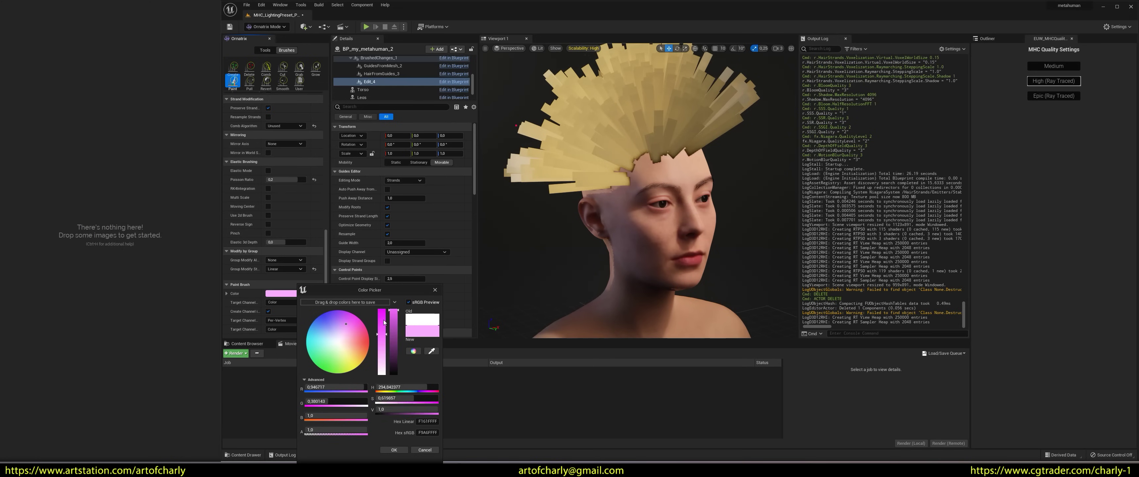
pyautogui.click(403, 451)
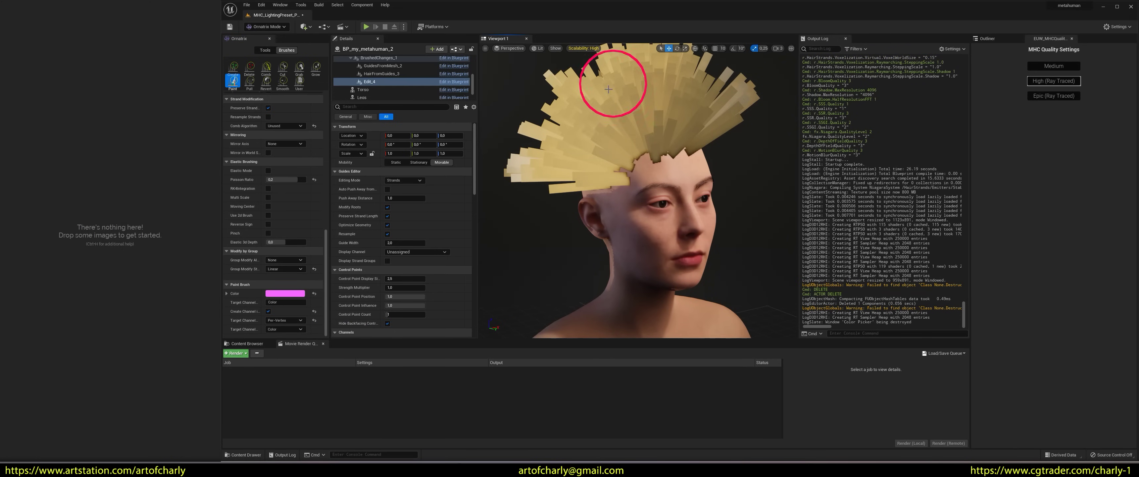
pyautogui.moveTo(636, 96)
pyautogui.mouseDown()
pyautogui.moveTo(594, 83)
pyautogui.moveTo(636, 87)
pyautogui.moveTo(613, 86)
pyautogui.mouseUp()
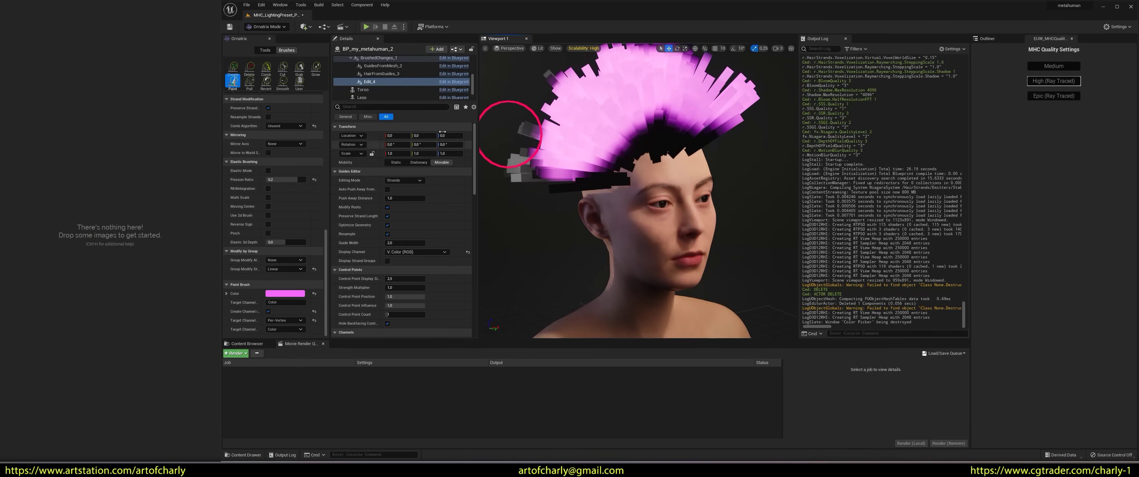
pyautogui.click(233, 82)
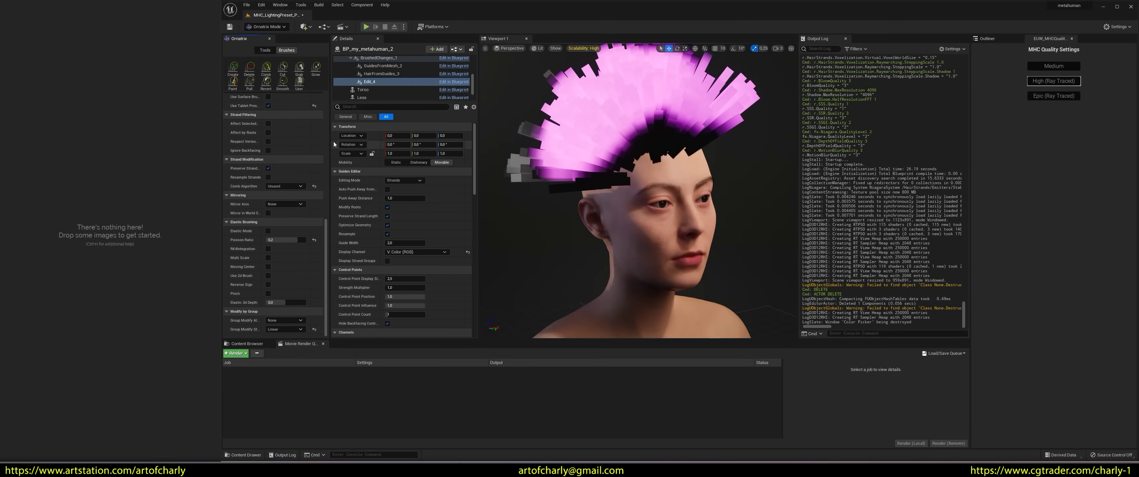
# Convert the painted Ornatrix hair strips to a native groom, accepting the creation of a new groom asset.
pyautogui.moveTo(327, 231); pyautogui.dragTo(326, 105)
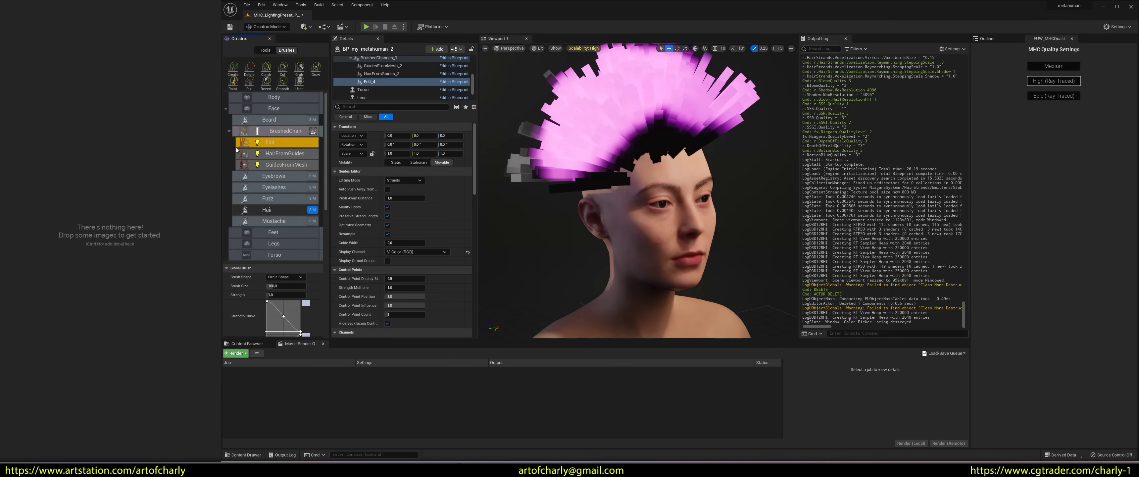
pyautogui.click(246, 131)
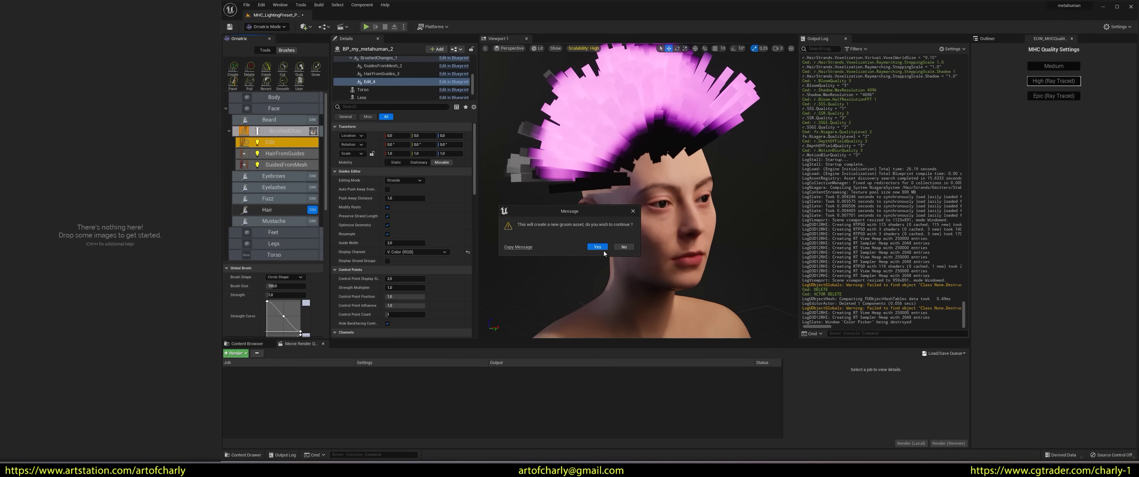
pyautogui.click(597, 247)
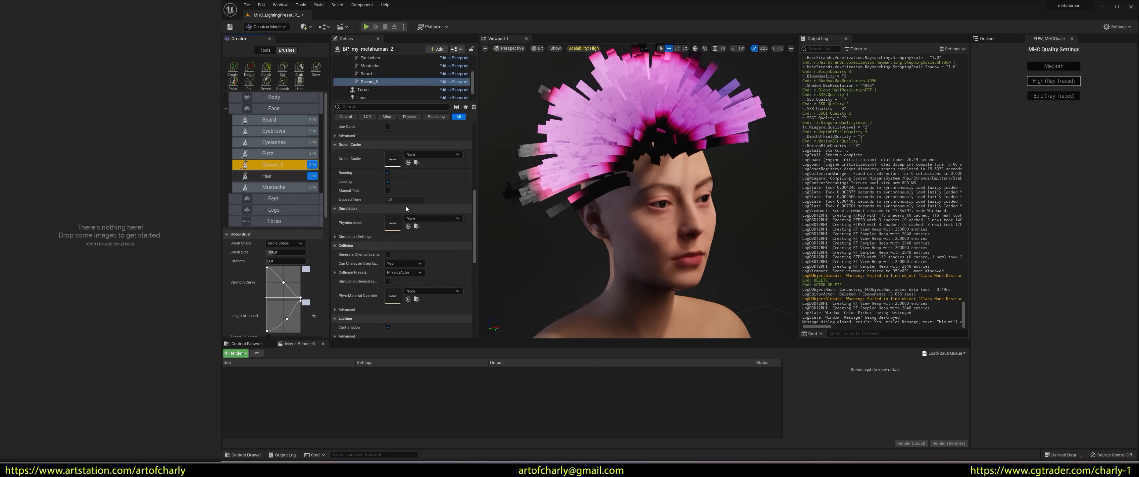
# Inspect the material assigned to the new groom's Element 0 slot.
pyautogui.moveTo(476, 206); pyautogui.dragTo(476, 171)
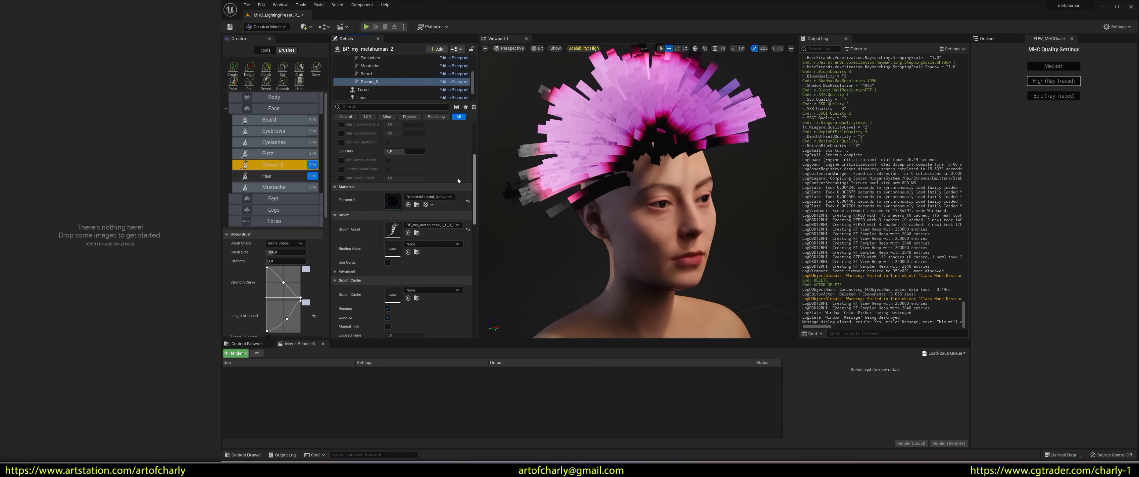
pyautogui.hotkey('ctrl', '4')
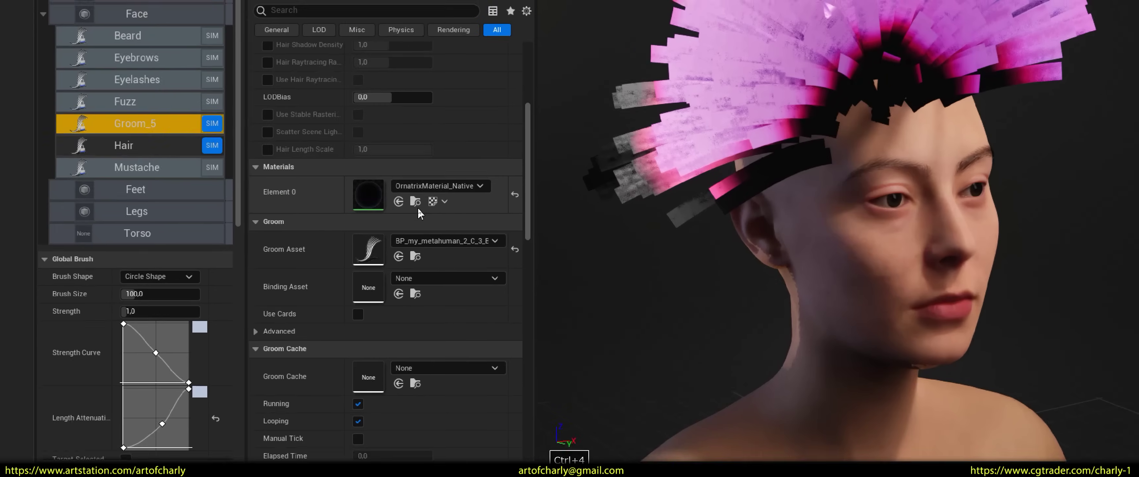
pyautogui.hotkey('ctrl', '2')
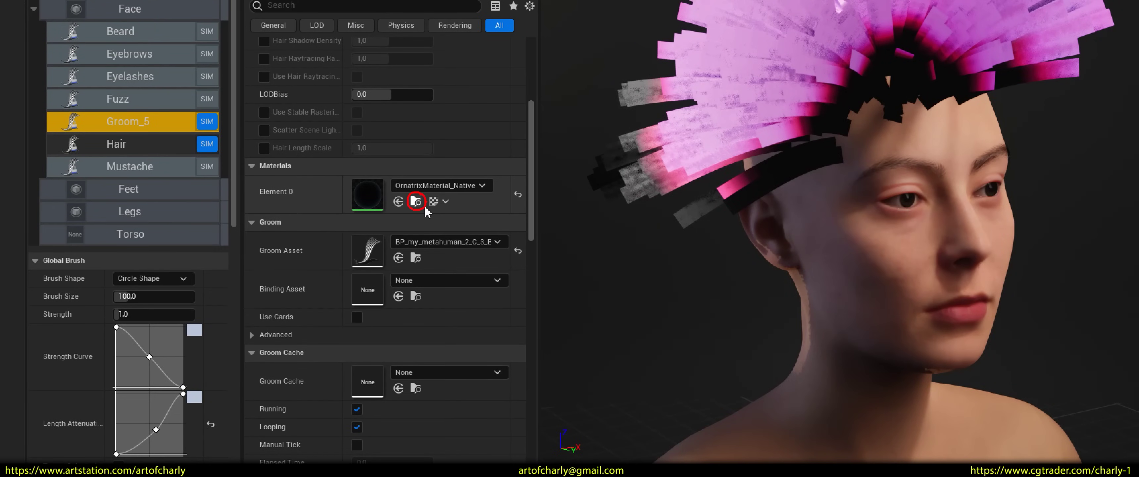
pyautogui.hotkey('ctrl', '4')
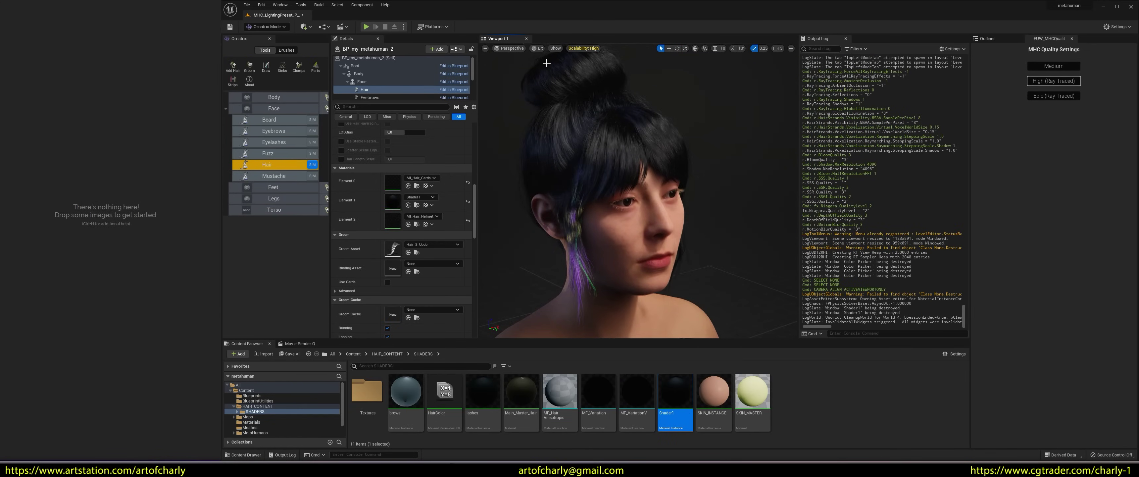
# Turn the native Hair groom into editable Ornatrix hair.
pyautogui.moveTo(619, 156)
pyautogui.keyDown('alt'); pyautogui.mouseDown()
pyautogui.moveTo(495, 154)
pyautogui.moveTo(617, 144)
pyautogui.mouseUp(); pyautogui.keyUp('alt')
pyautogui.keyDown('alt'); pyautogui.moveTo(619, 188); pyautogui.dragTo(646, 189); pyautogui.keyUp('alt')
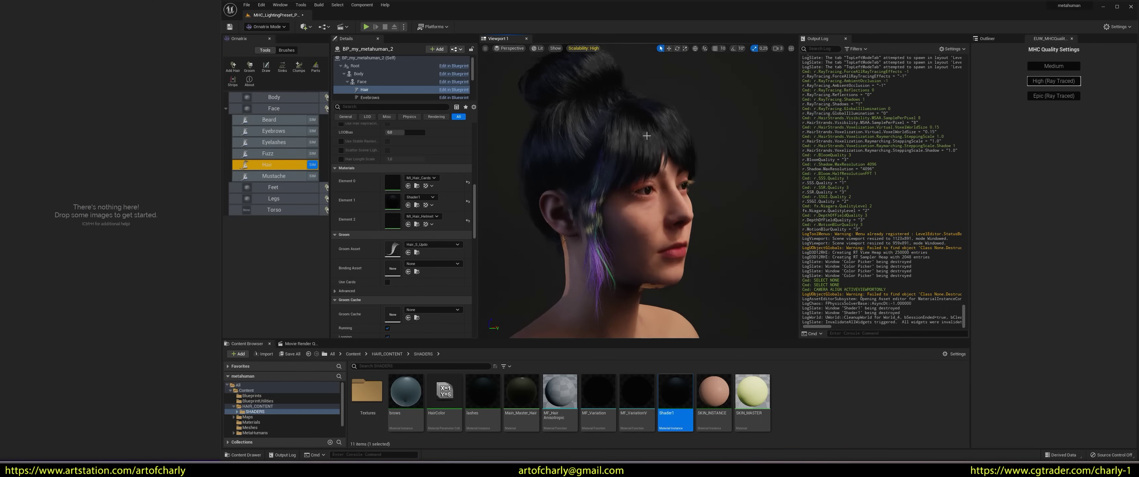
pyautogui.click(244, 165)
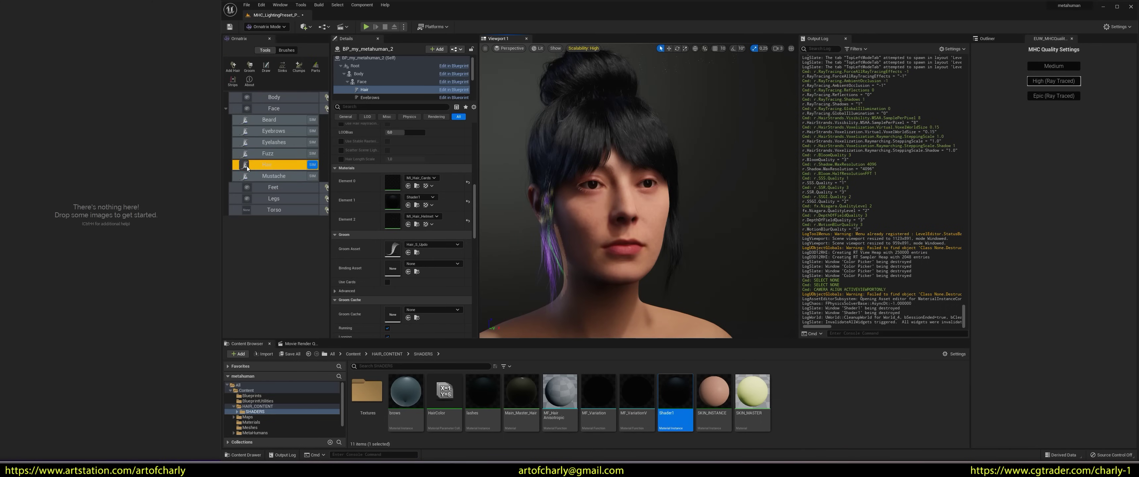
pyautogui.click(246, 166)
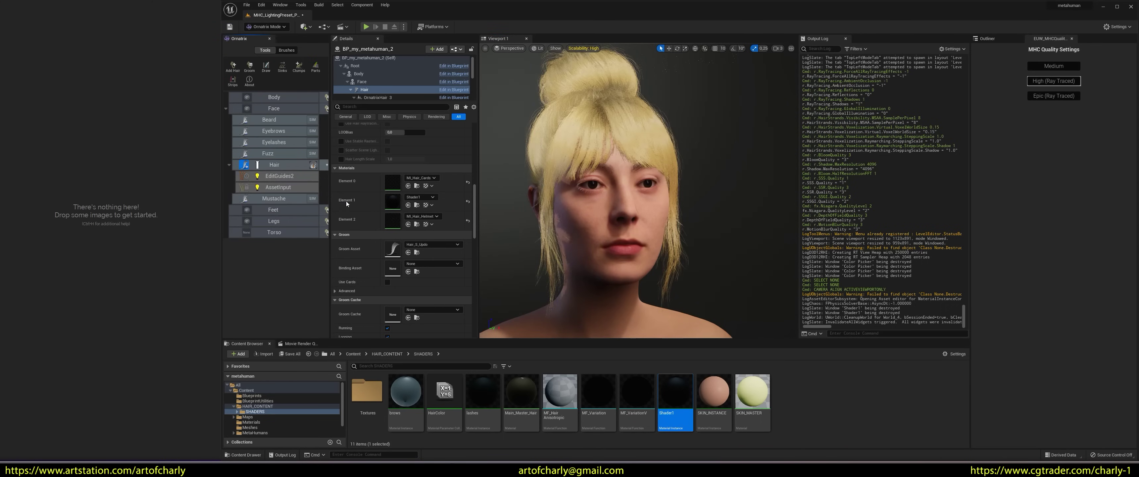
# Select the EditGuides2 operator of the Hair component and activate the Paint brush.
pyautogui.click(278, 175)
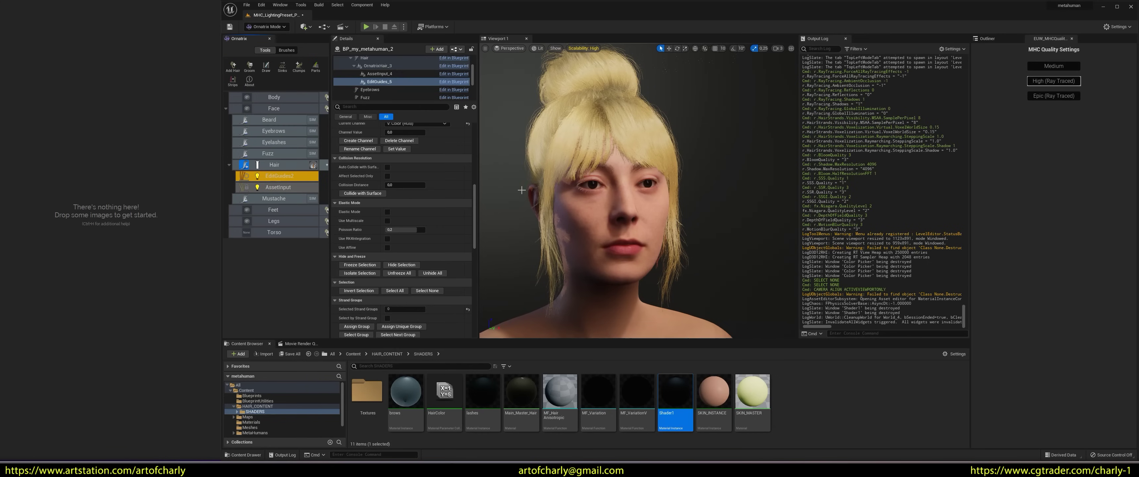
pyautogui.keyDown('alt'); pyautogui.moveTo(577, 196); pyautogui.dragTo(572, 241, button='middle'); pyautogui.keyUp('alt')
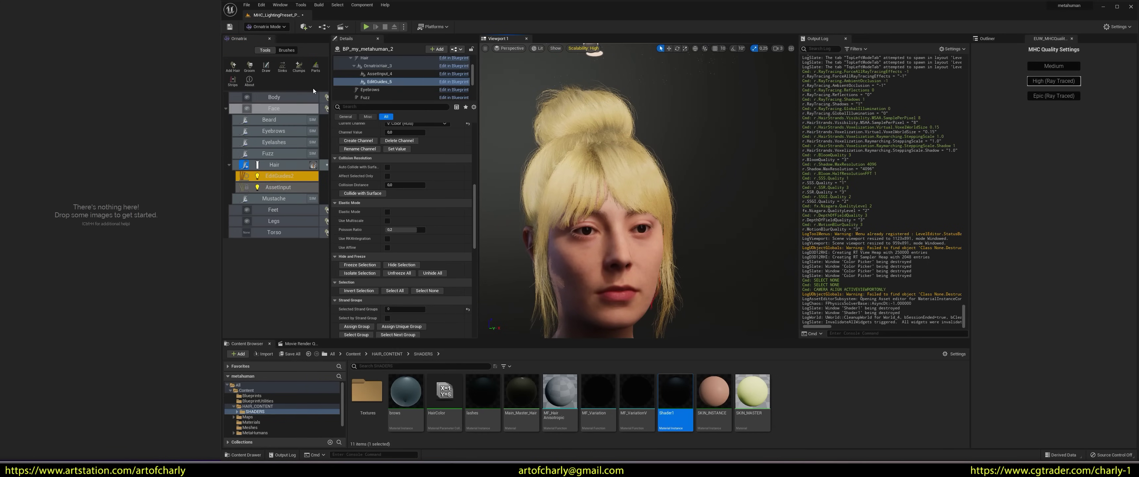
pyautogui.click(279, 51)
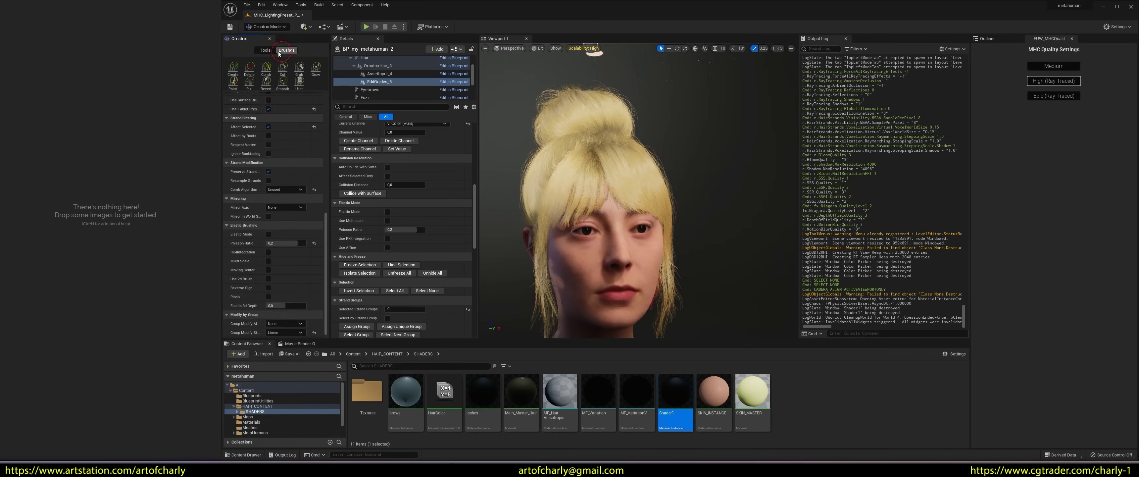
pyautogui.click(232, 80)
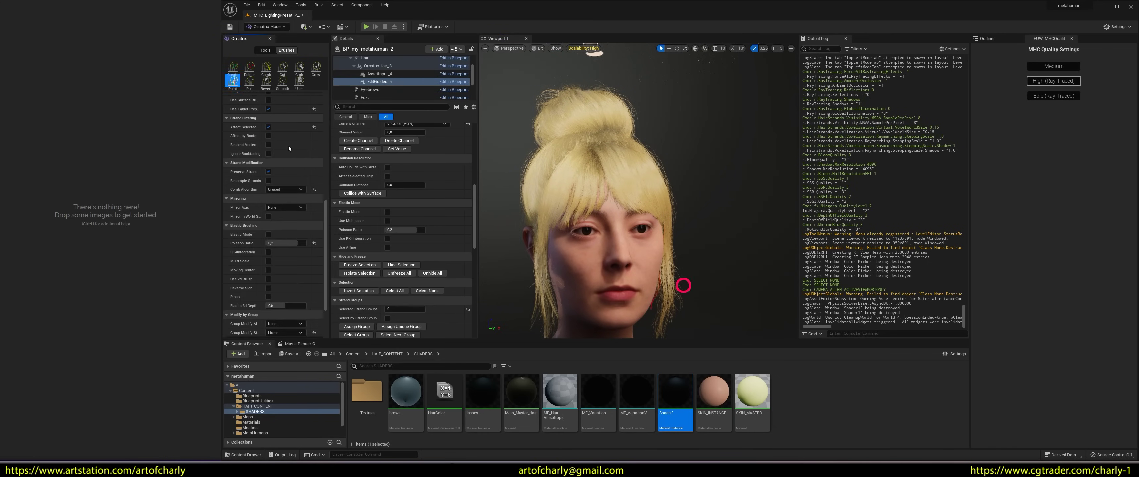
# Toggle the Paint brush's Affect Selected strand filter and paint a short stroke on the hair bun.
pyautogui.scroll(4, 274, 208)
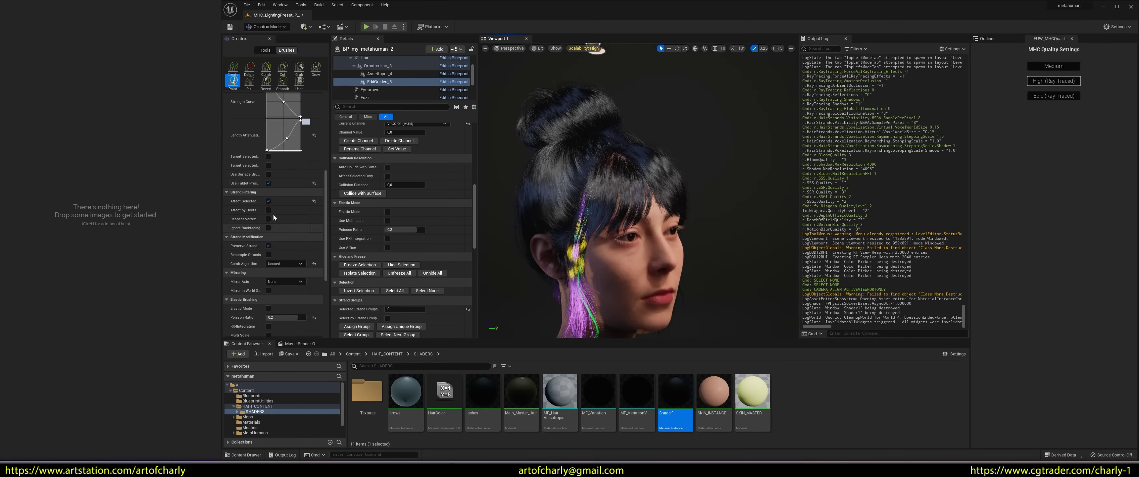
pyautogui.click(268, 202)
pyautogui.moveTo(590, 106)
pyautogui.mouseDown()
pyautogui.moveTo(525, 128)
pyautogui.moveTo(577, 97)
pyautogui.moveTo(594, 101)
pyautogui.moveTo(546, 119)
pyautogui.moveTo(584, 118)
pyautogui.mouseUp()
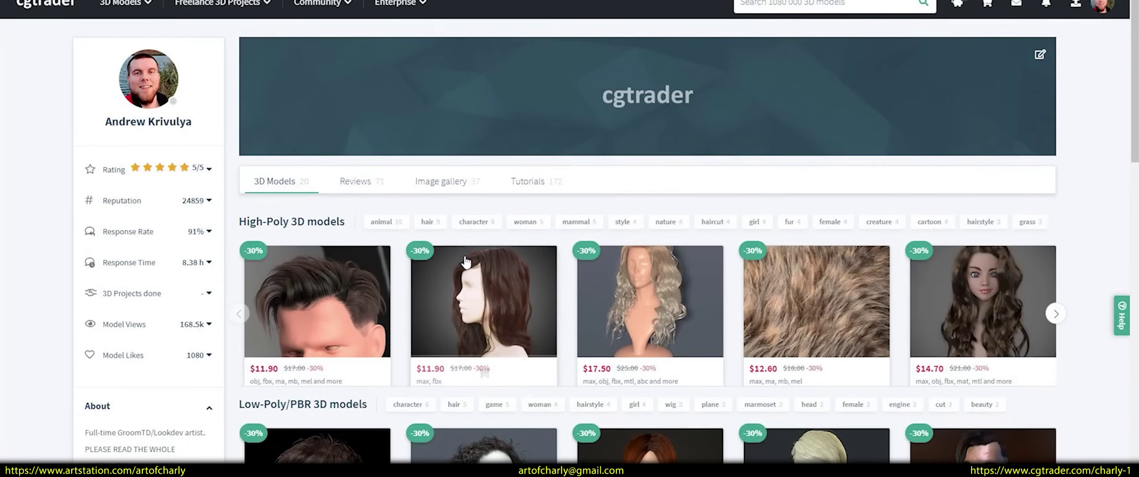
# Look through the high-poly and low-poly hair models on the artist's CGTrader profile.
pyautogui.scroll(-3, 469, 266)
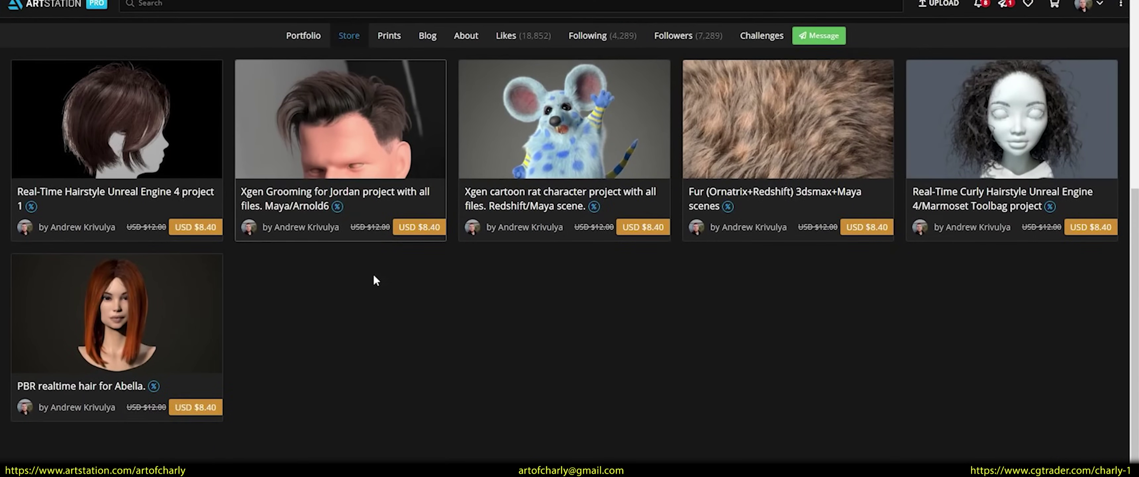
pyautogui.scroll(4, 374, 274)
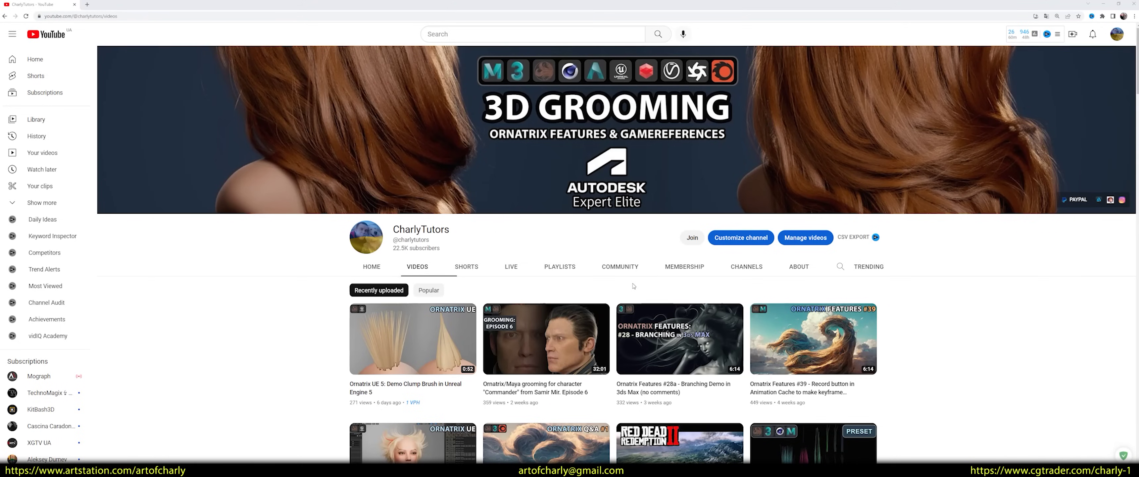
# Open the Community section of the CharlyTutors YouTube channel and browse its published posts.
pyautogui.hotkey('ctrl', '2')
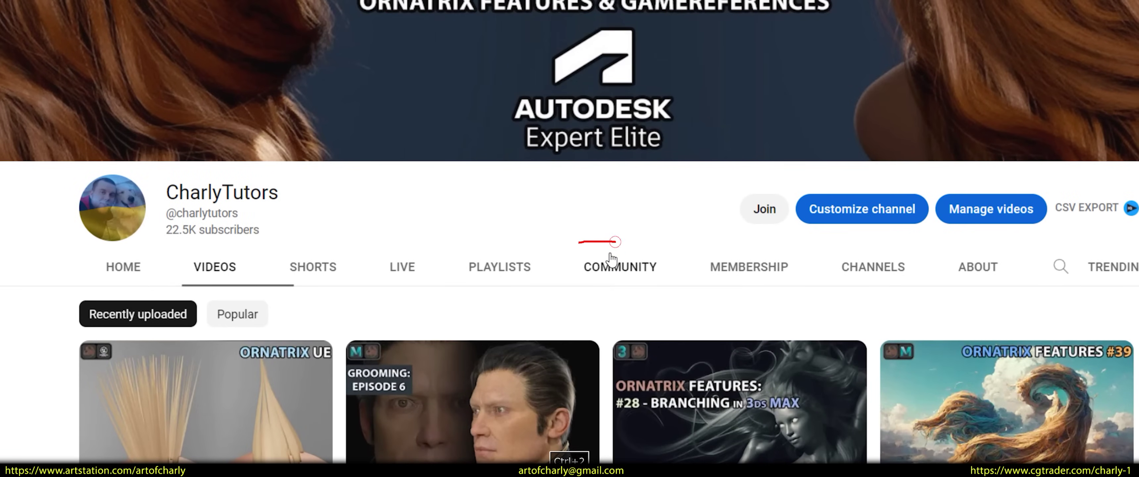
pyautogui.click(611, 259)
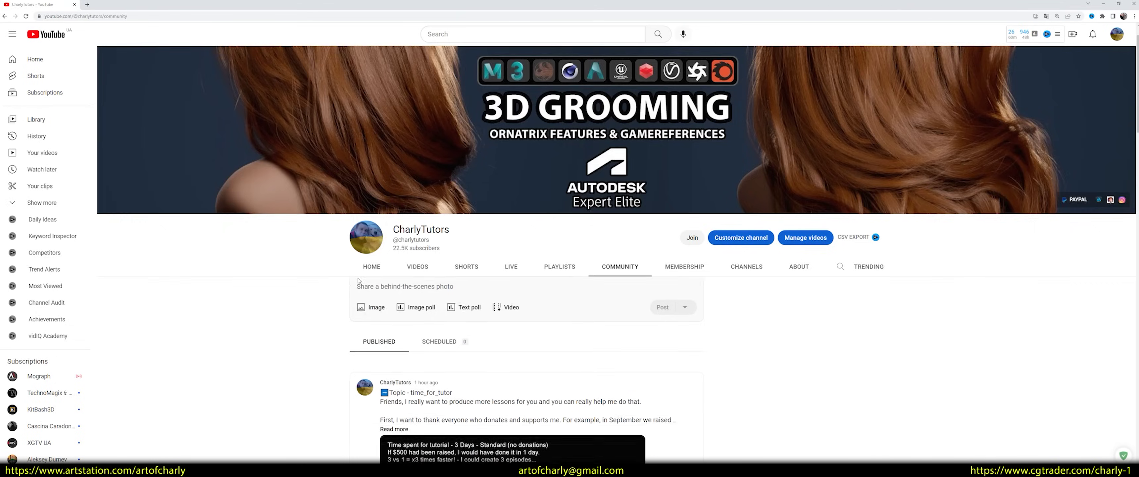
pyautogui.scroll(-10, 354, 271)
pyautogui.scroll(-15, 354, 271)
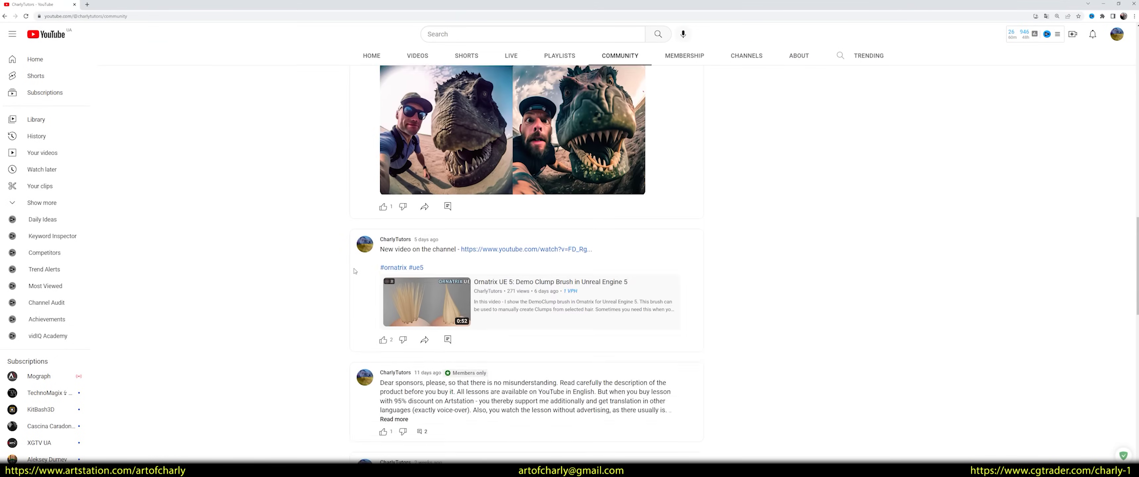
pyautogui.scroll(-10, 354, 271)
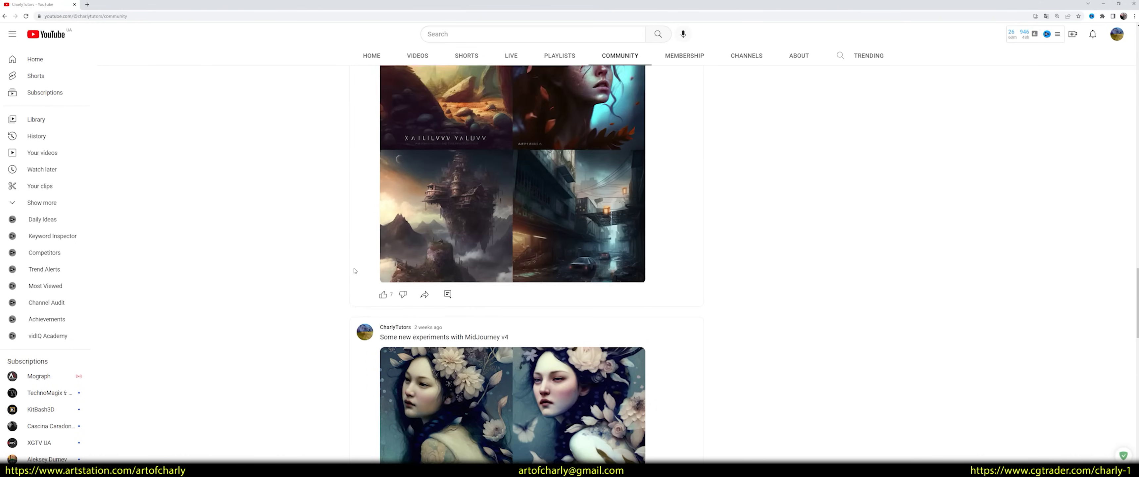
pyautogui.scroll(-8, 354, 270)
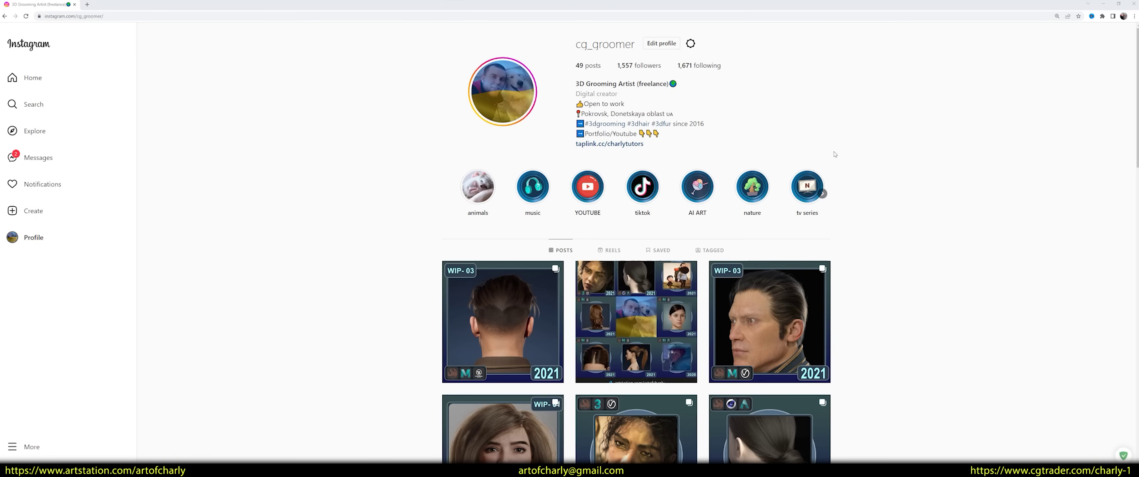
# Browse the 3D grooming portfolio posts on the artist's Instagram profile.
pyautogui.scroll(-20, 834, 154)
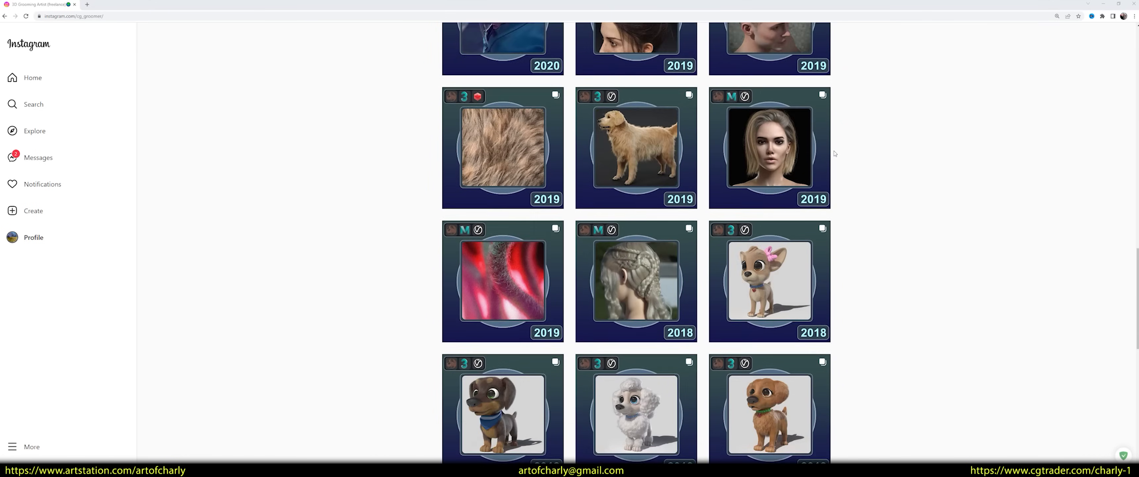
pyautogui.scroll(-15, 834, 153)
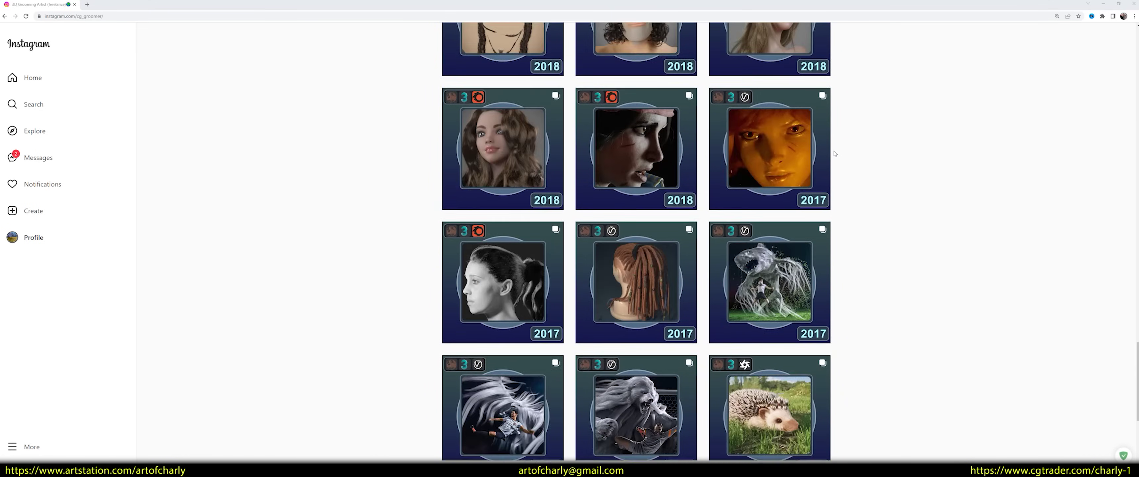